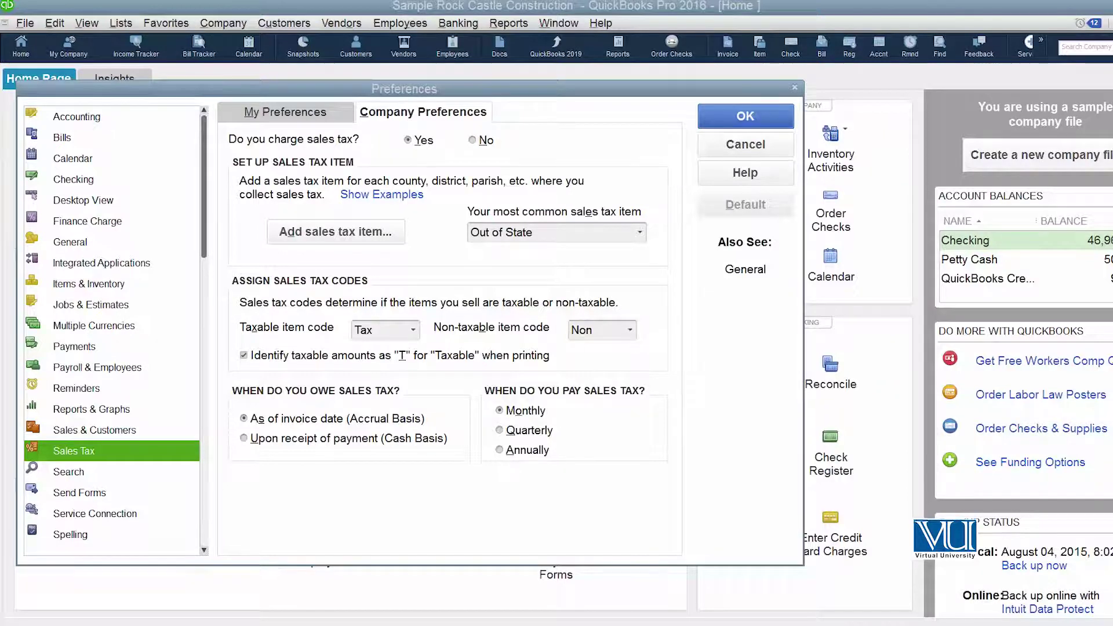
# Close the open Preferences and reopen the company-wide Sales Tax preferences.
pyautogui.press('Return')
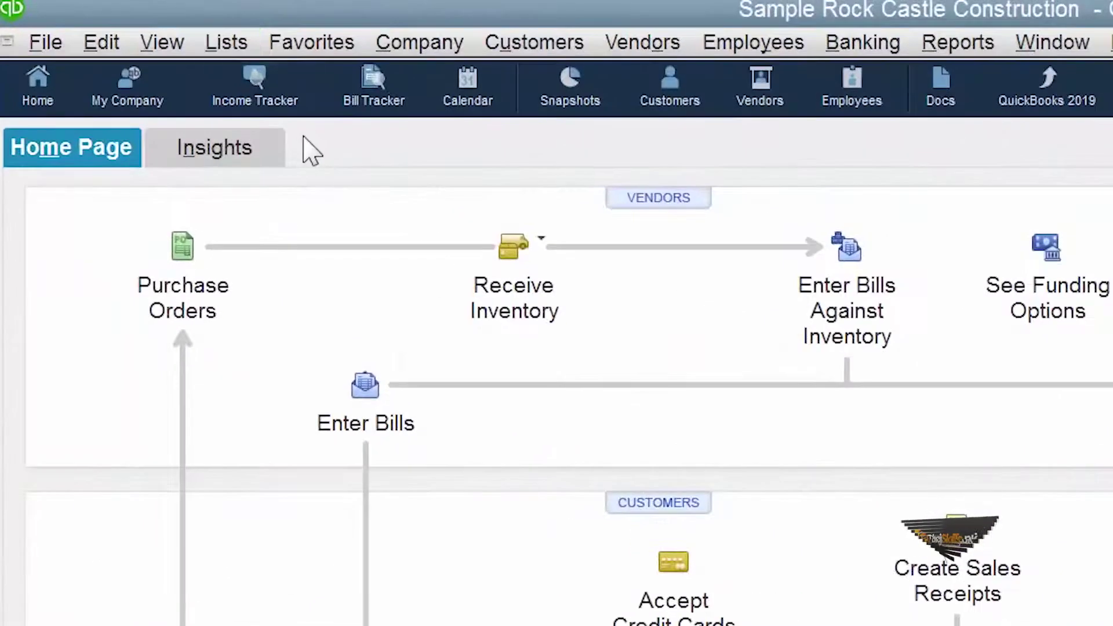
pyautogui.click(99, 45)
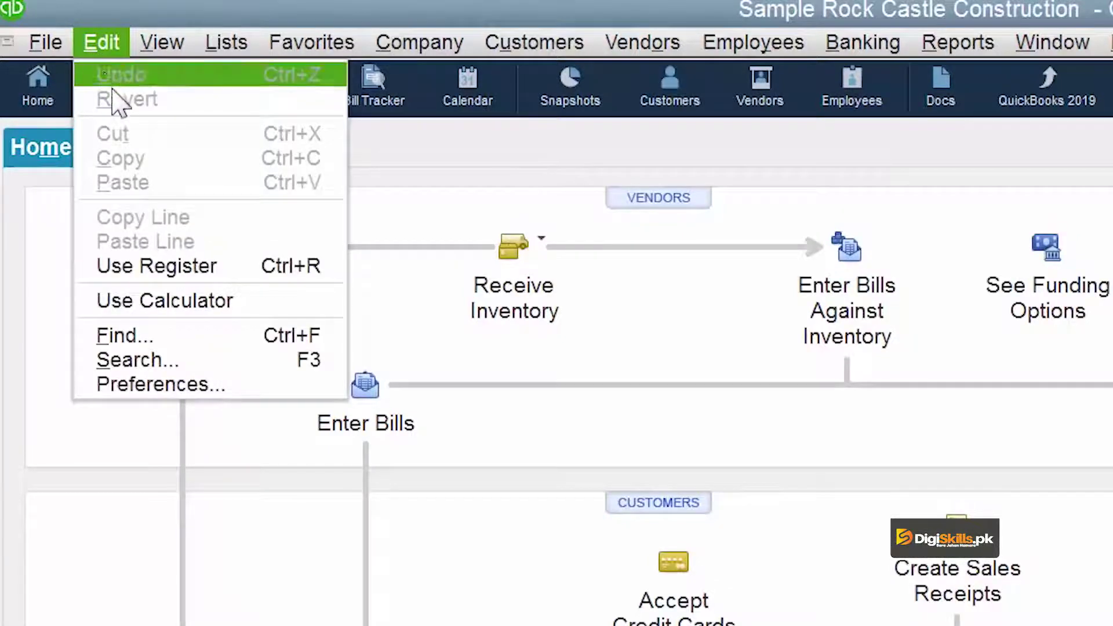
pyautogui.click(210, 384)
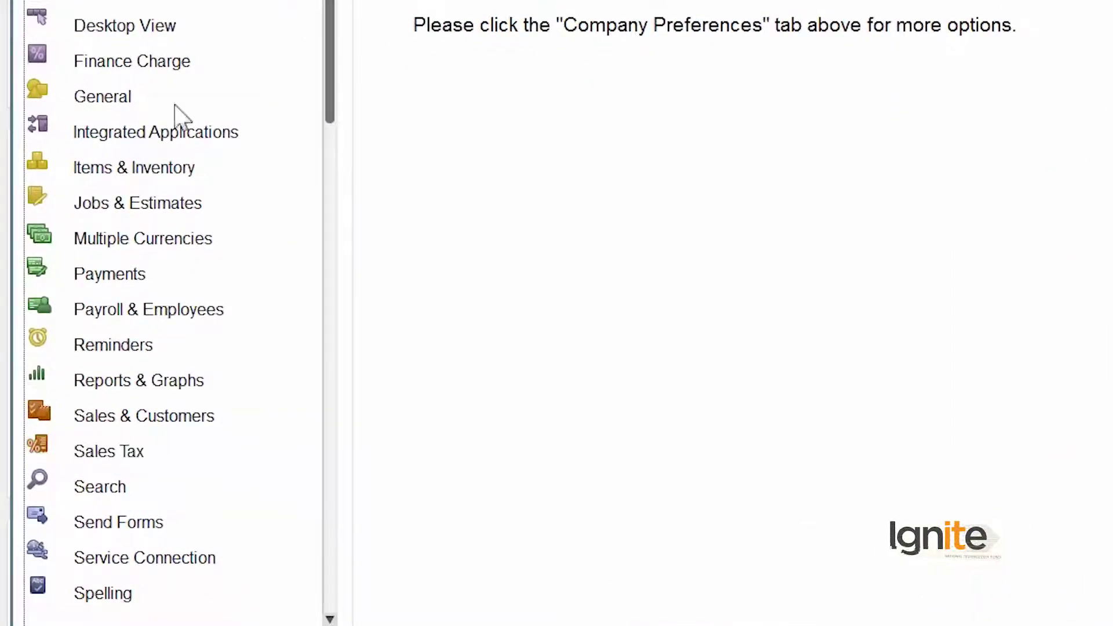
pyautogui.click(136, 448)
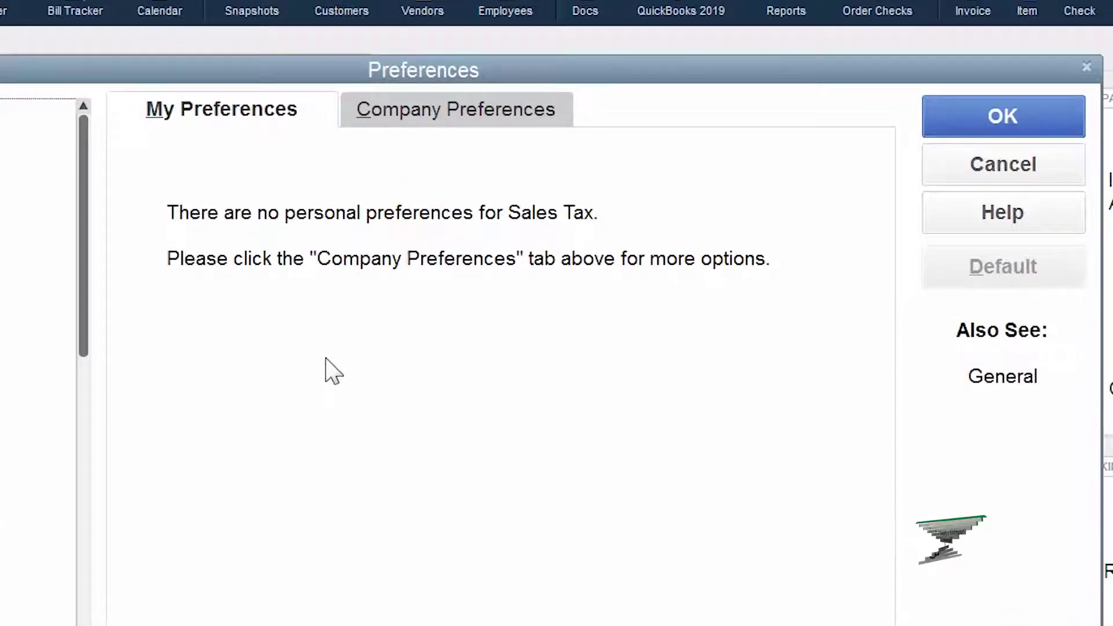
pyautogui.click(456, 118)
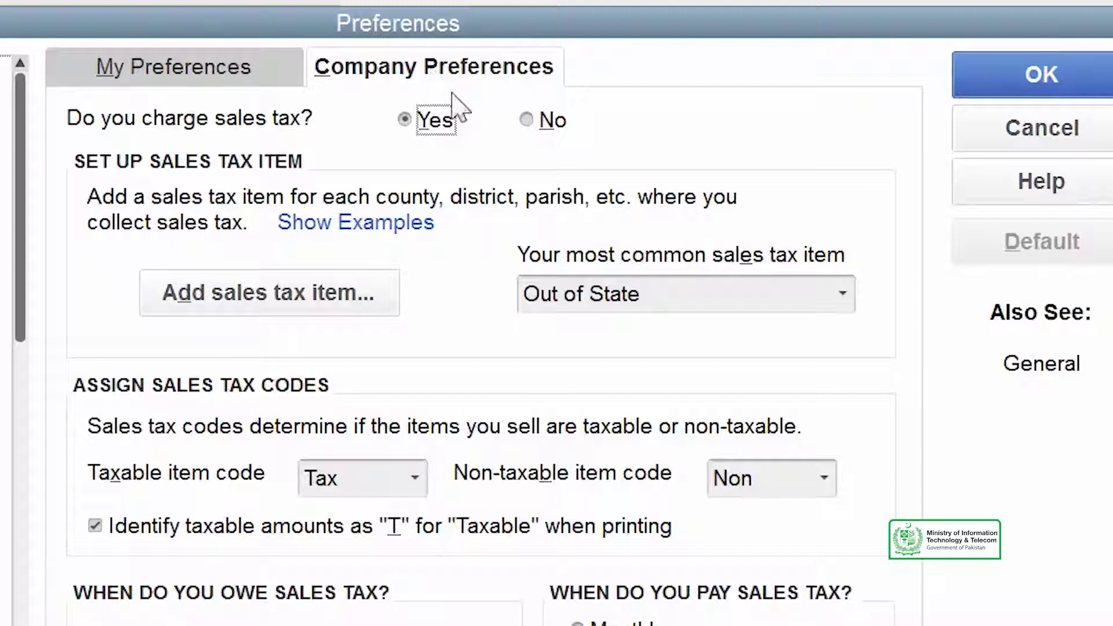
# Switch the sales tax charging setting to No and back to Yes, and view the choices for the most common sales tax item.
pyautogui.click(529, 120)
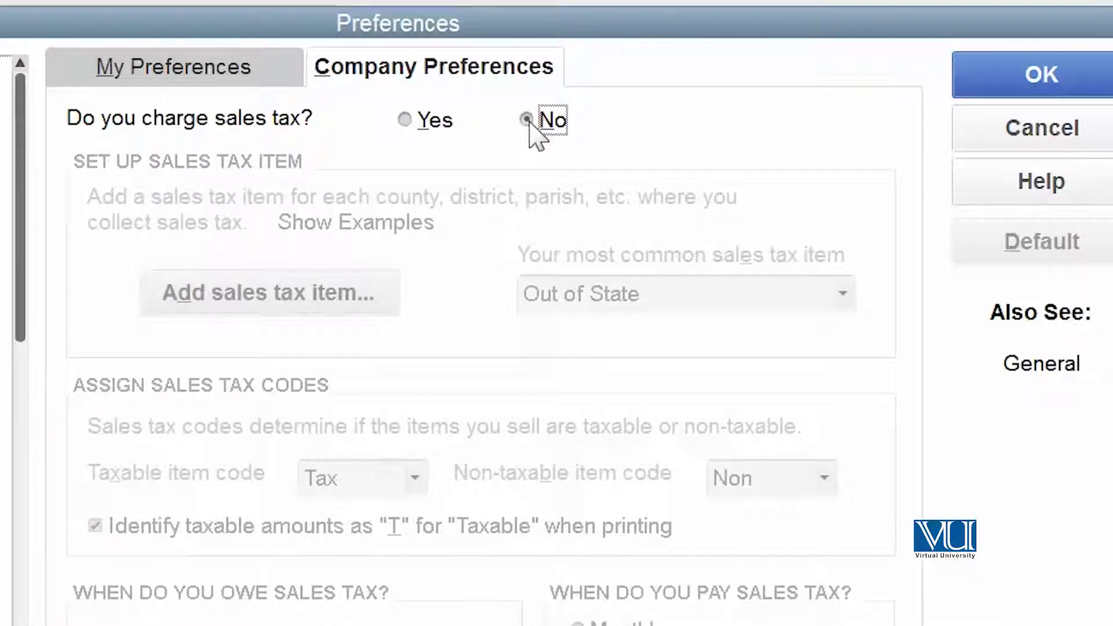
pyautogui.click(405, 121)
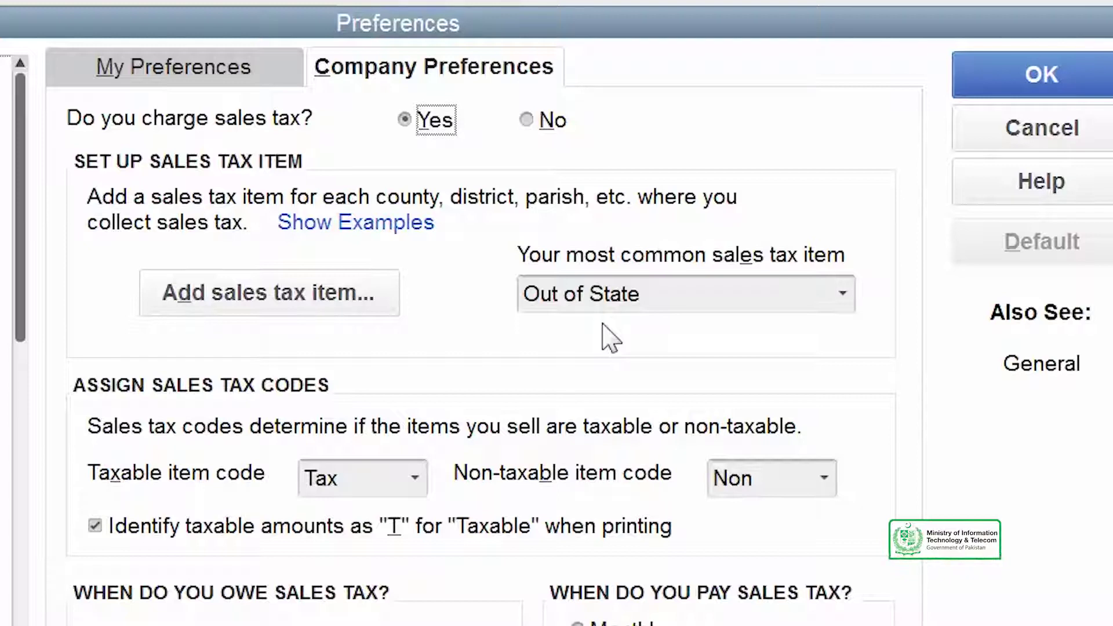
pyautogui.click(843, 296)
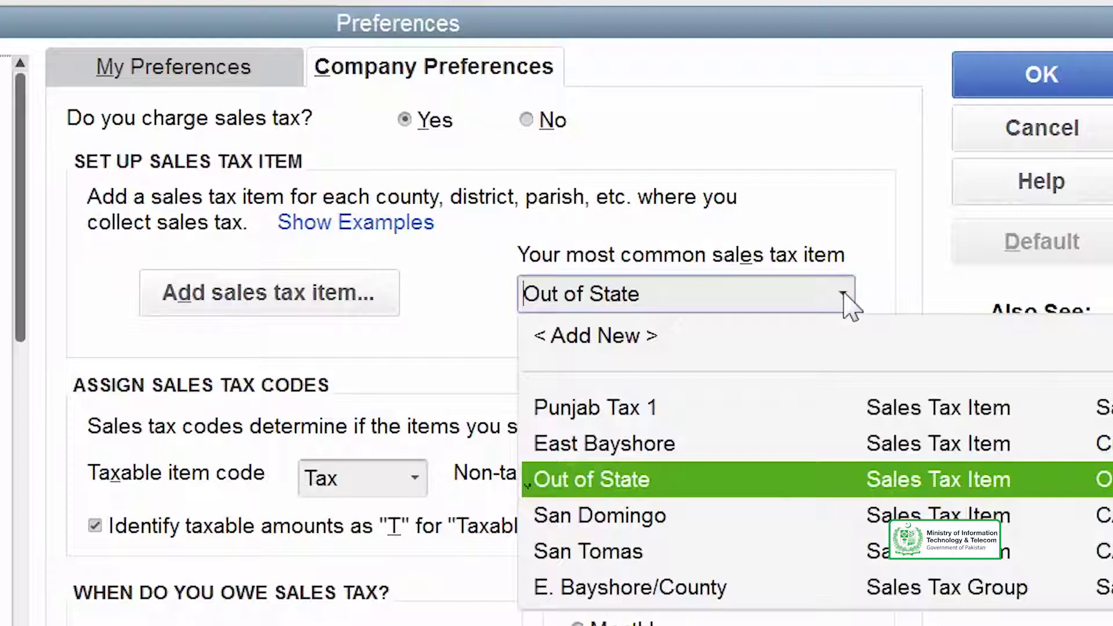
pyautogui.click(844, 292)
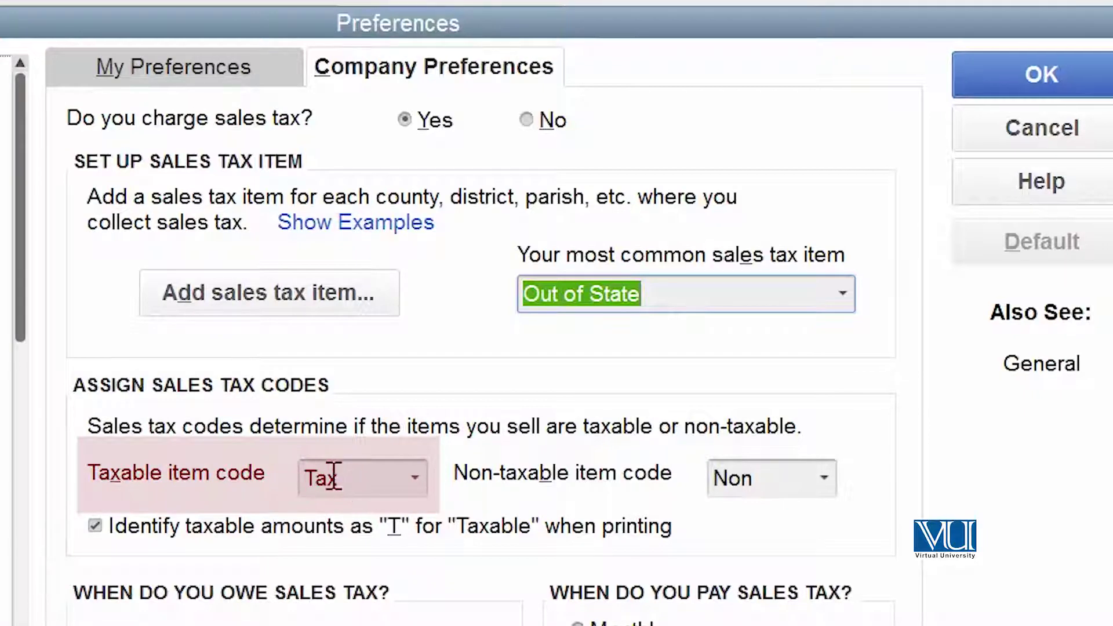
# Examine the taxable and non-taxable item codes assigned for sales tax.
pyautogui.click(782, 481)
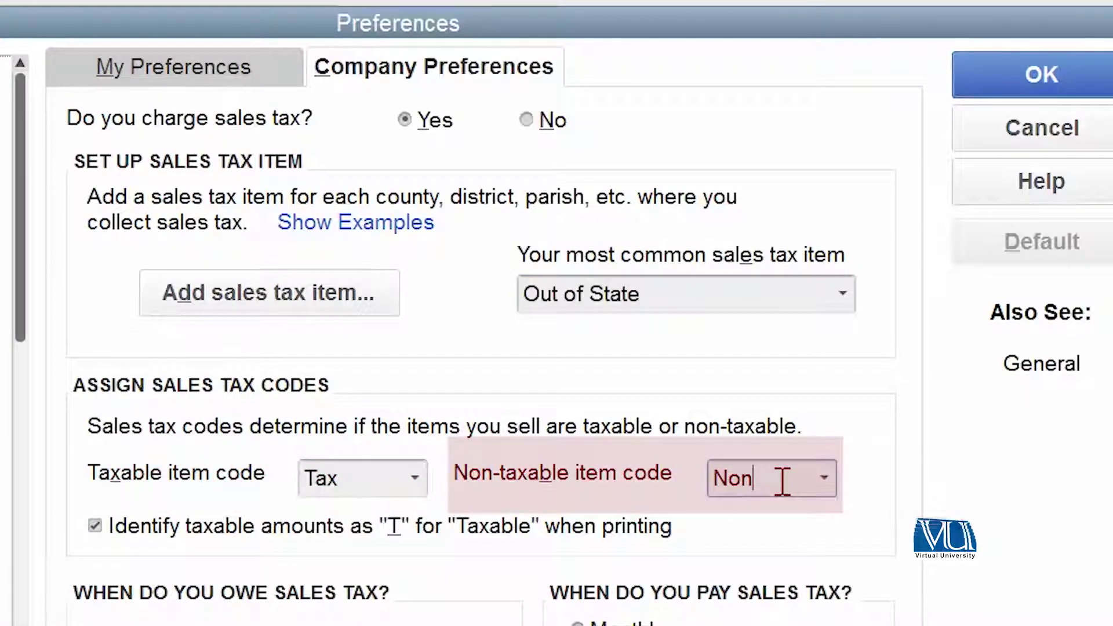
pyautogui.click(371, 479)
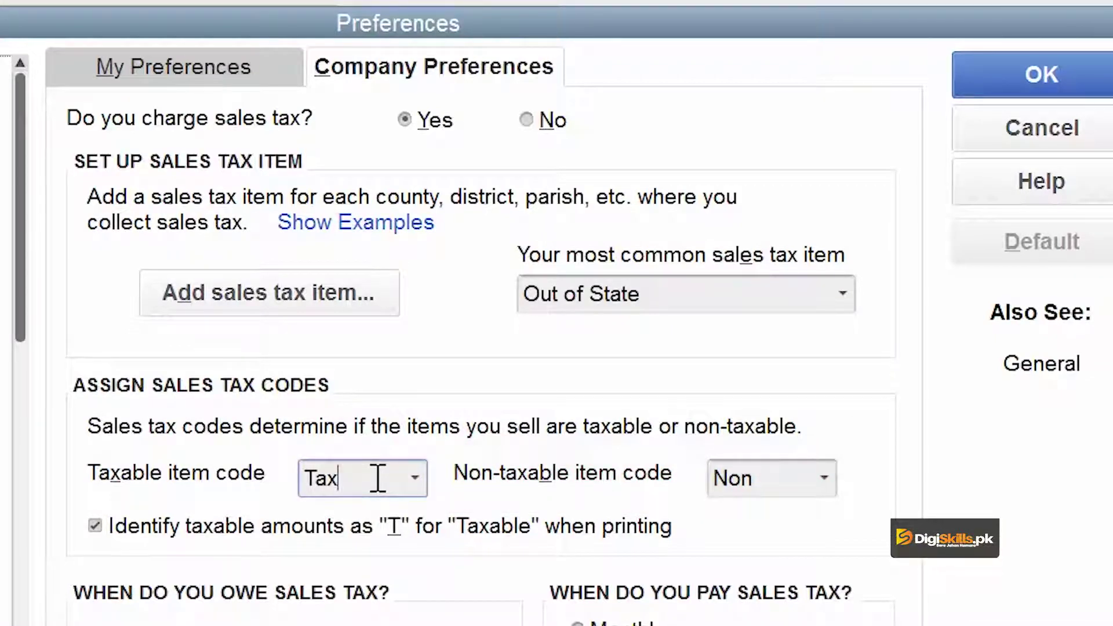
pyautogui.click(765, 470)
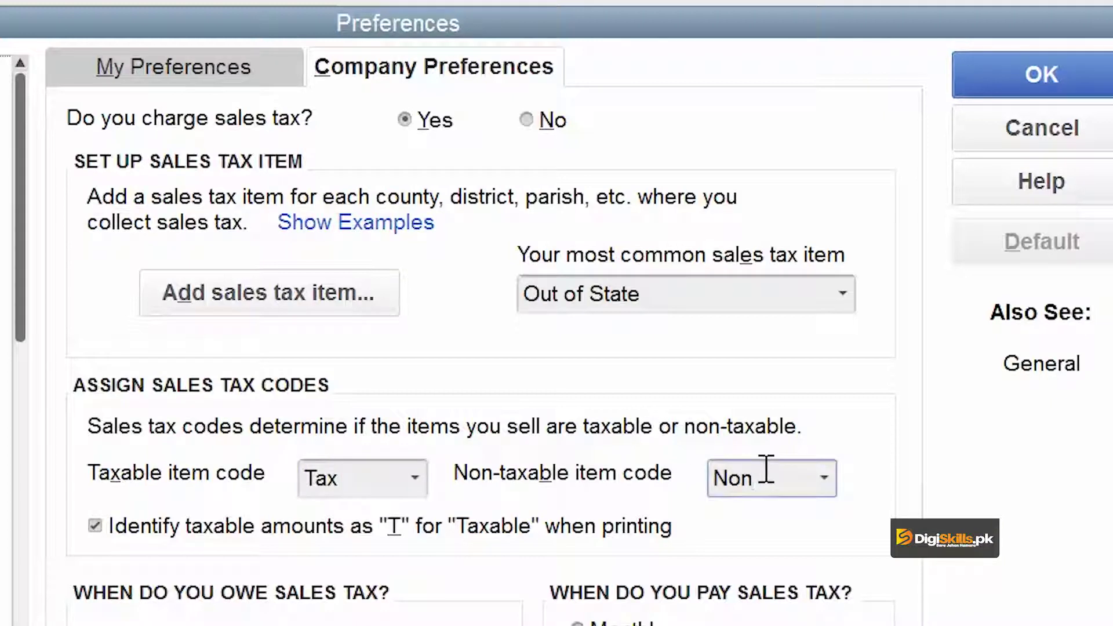
pyautogui.click(367, 476)
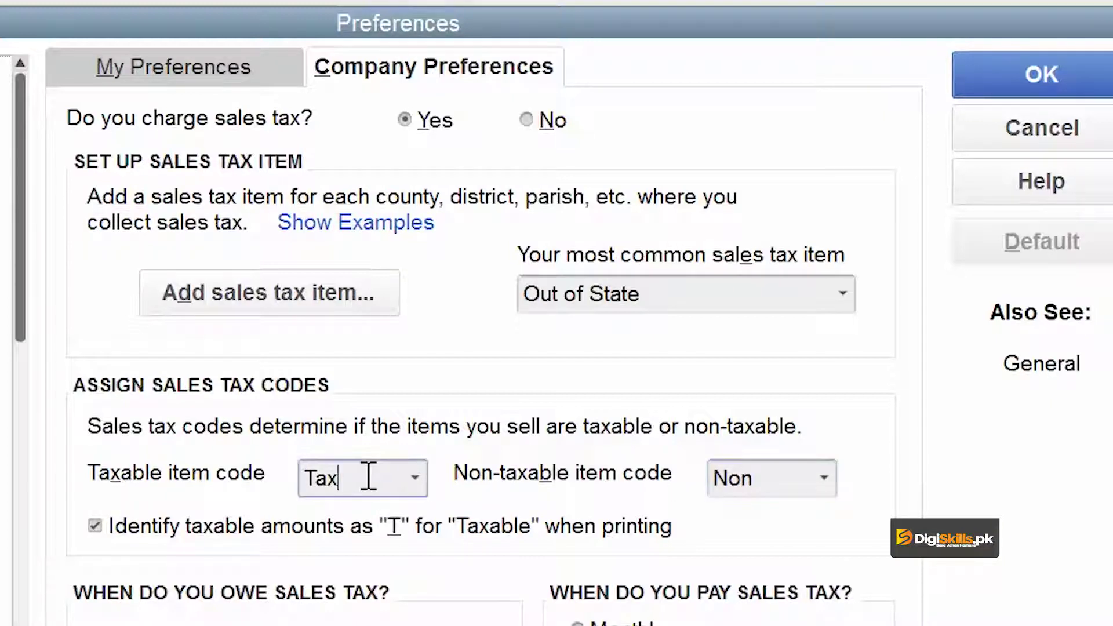
pyautogui.click(767, 481)
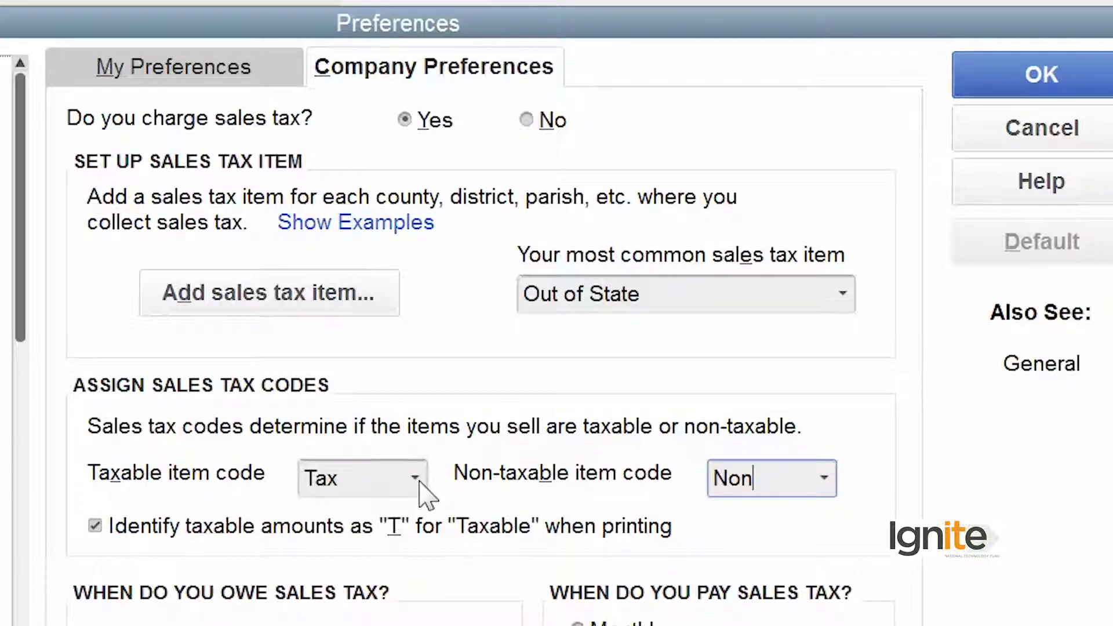
pyautogui.click(373, 483)
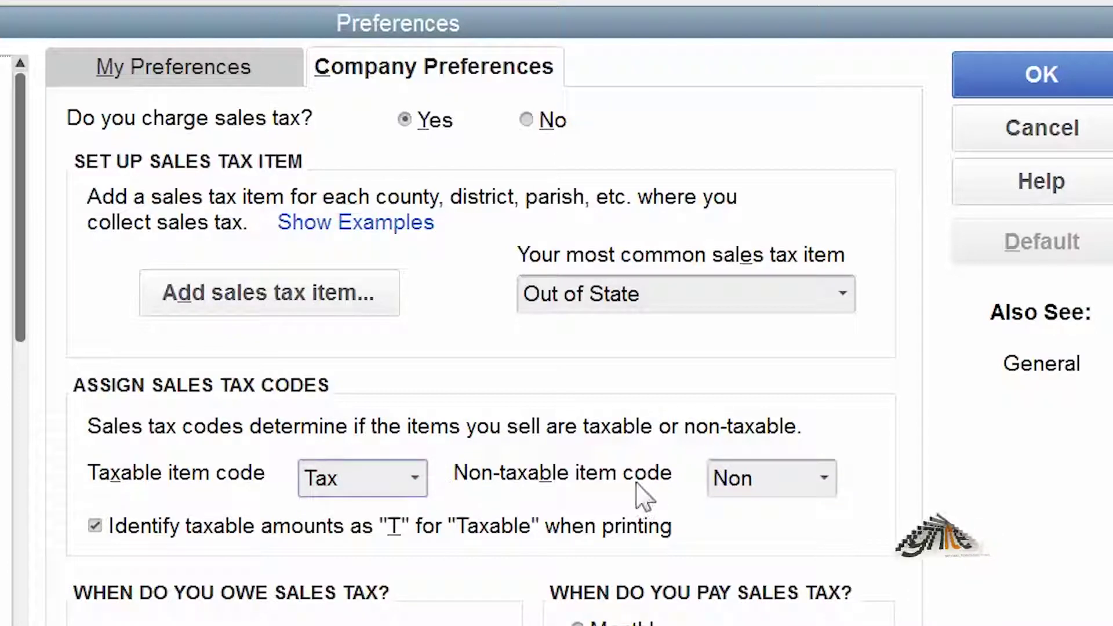
pyautogui.moveTo(768, 479); pyautogui.dragTo(686, 490)
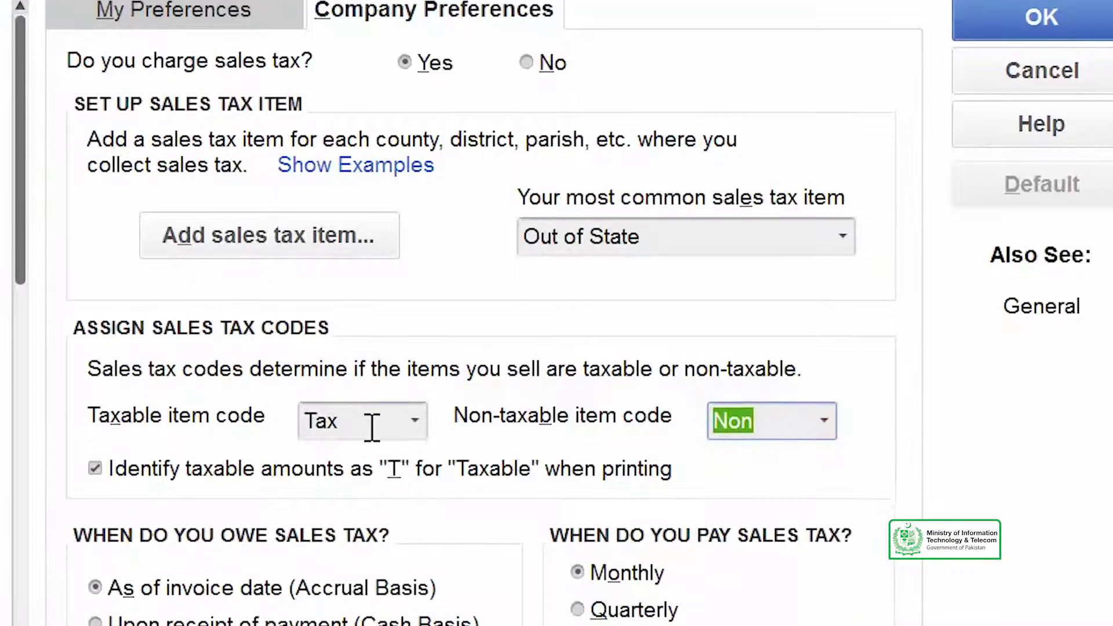
pyautogui.click(374, 483)
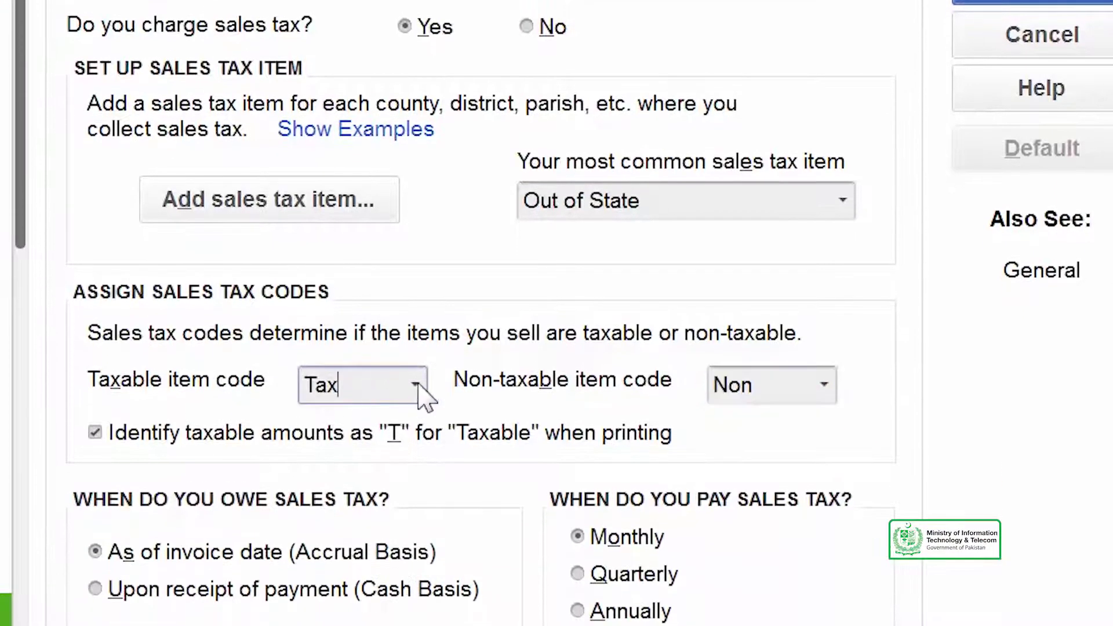
# View the form for adding a new sales tax code under the taxable item code, and cancel it.
pyautogui.click(415, 384)
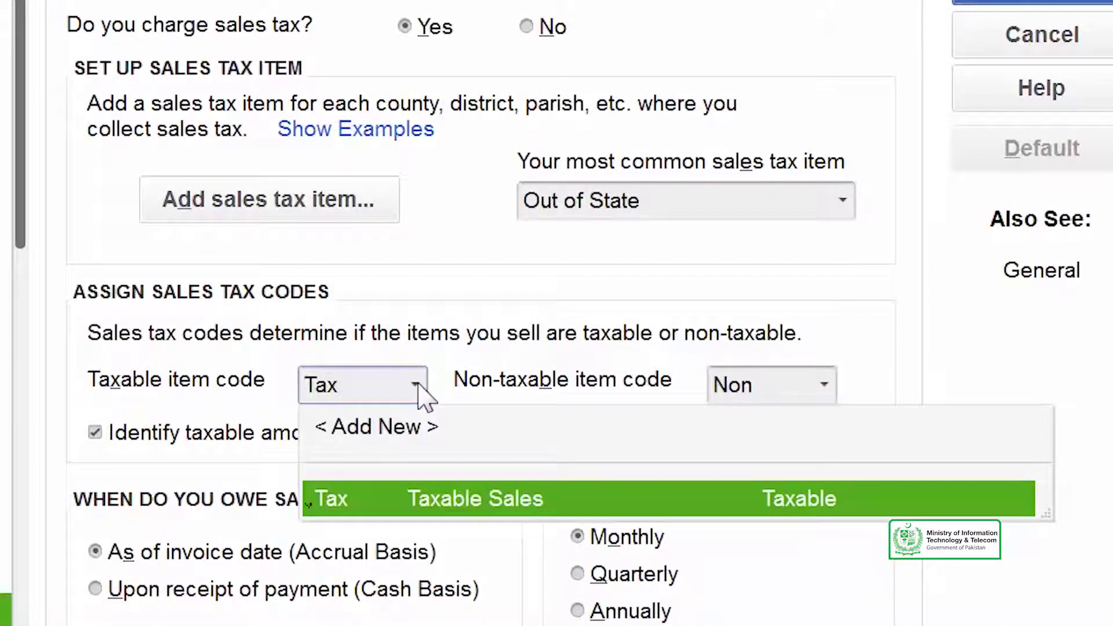
pyautogui.click(428, 436)
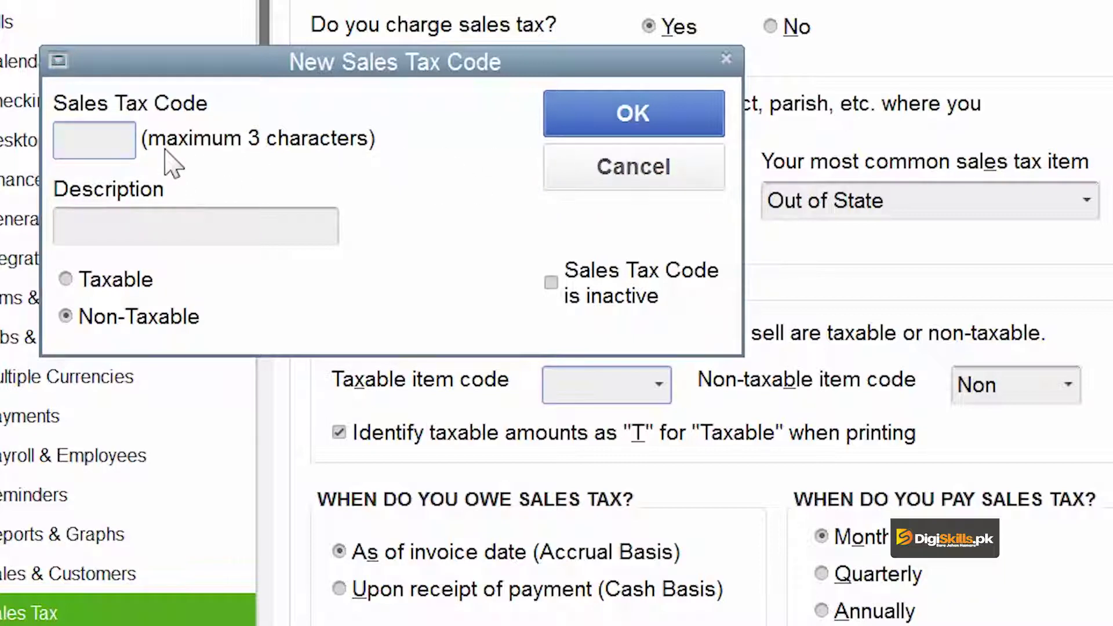
pyautogui.click(652, 169)
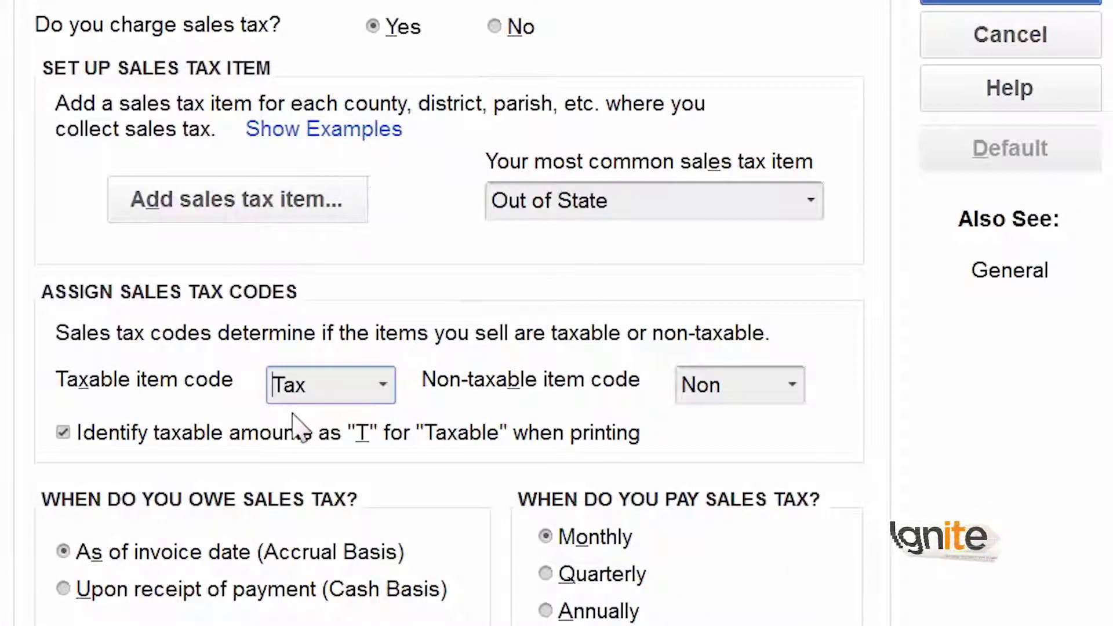
# Turn the option to identify taxable amounts as "T" when printing off and back on, and review both item codes.
pyautogui.click(753, 392)
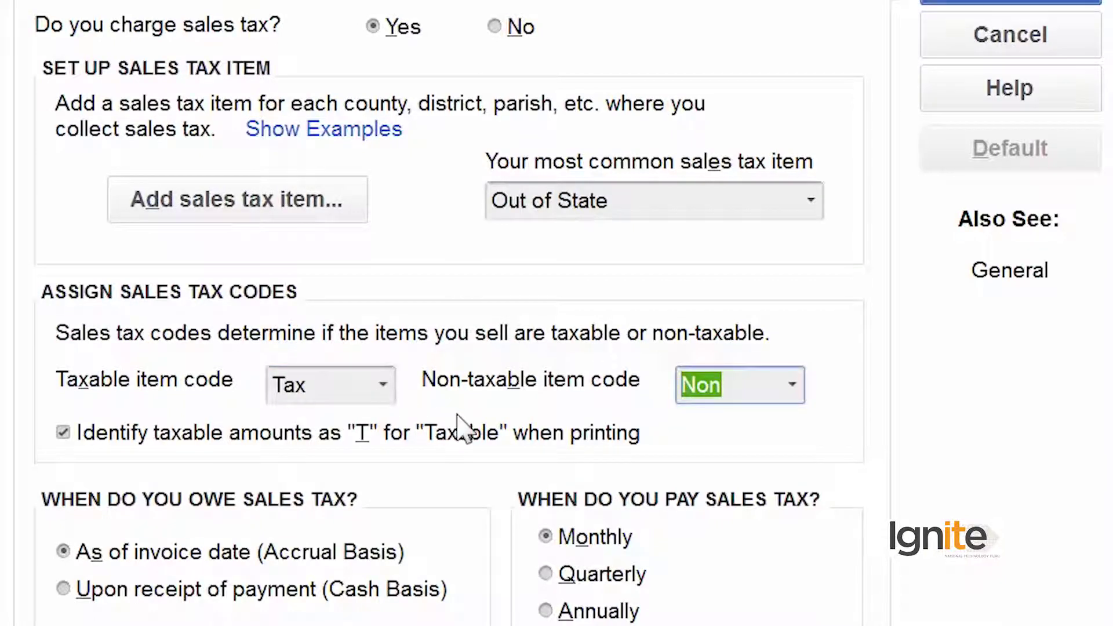
pyautogui.click(562, 440)
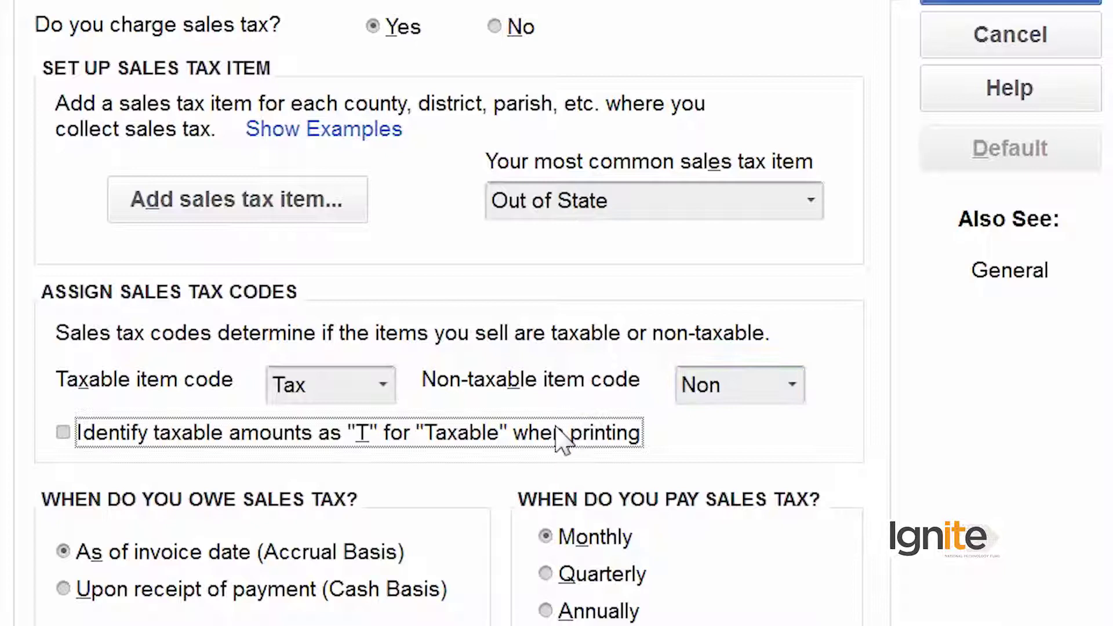
pyautogui.click(73, 434)
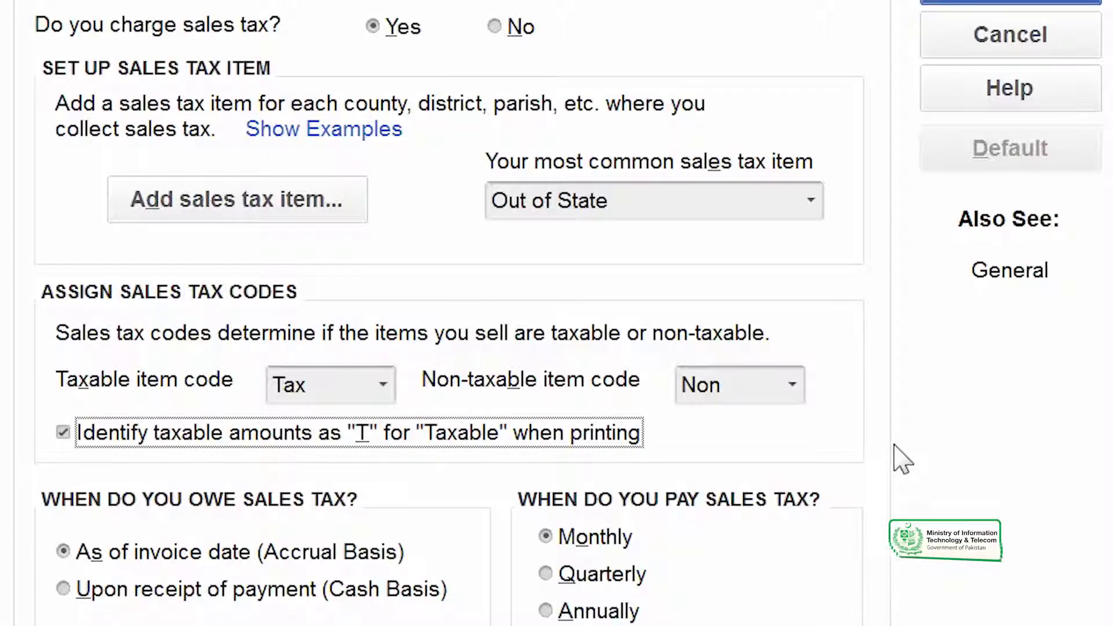
pyautogui.click(298, 381)
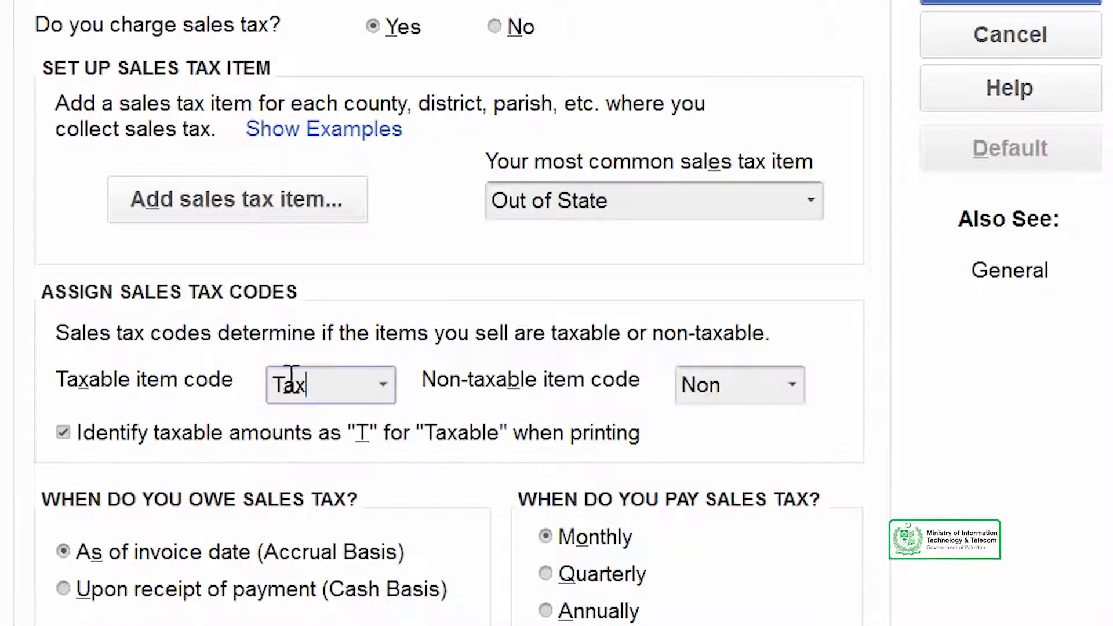
pyautogui.click(740, 382)
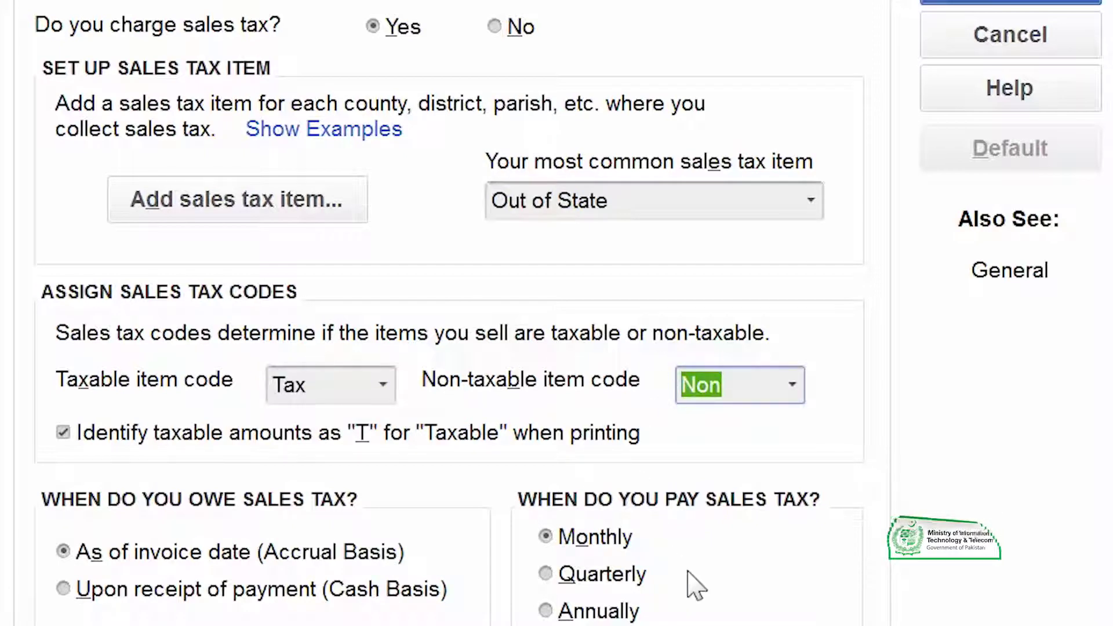
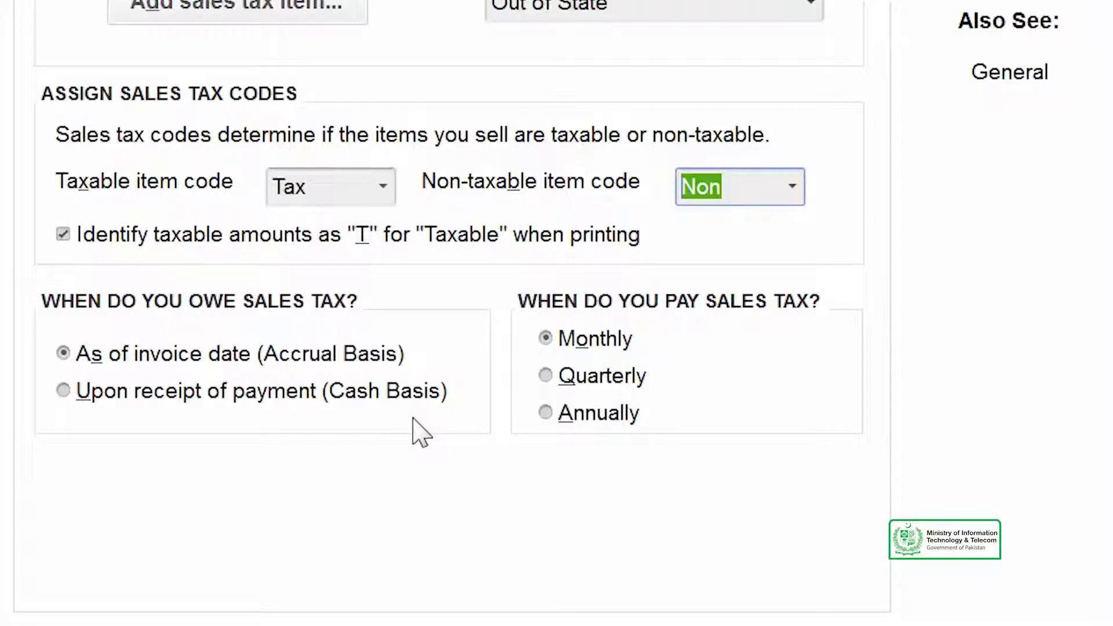
# Choose Monthly for when sales tax is paid and save the sales tax preferences.
pyautogui.click(547, 330)
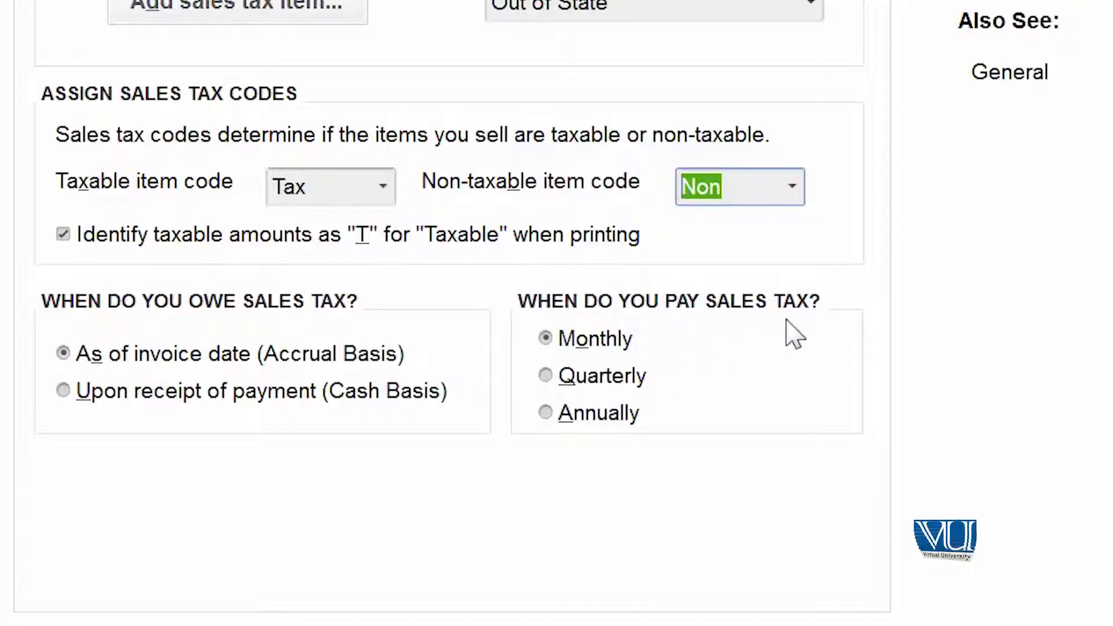
pyautogui.press('Tab')
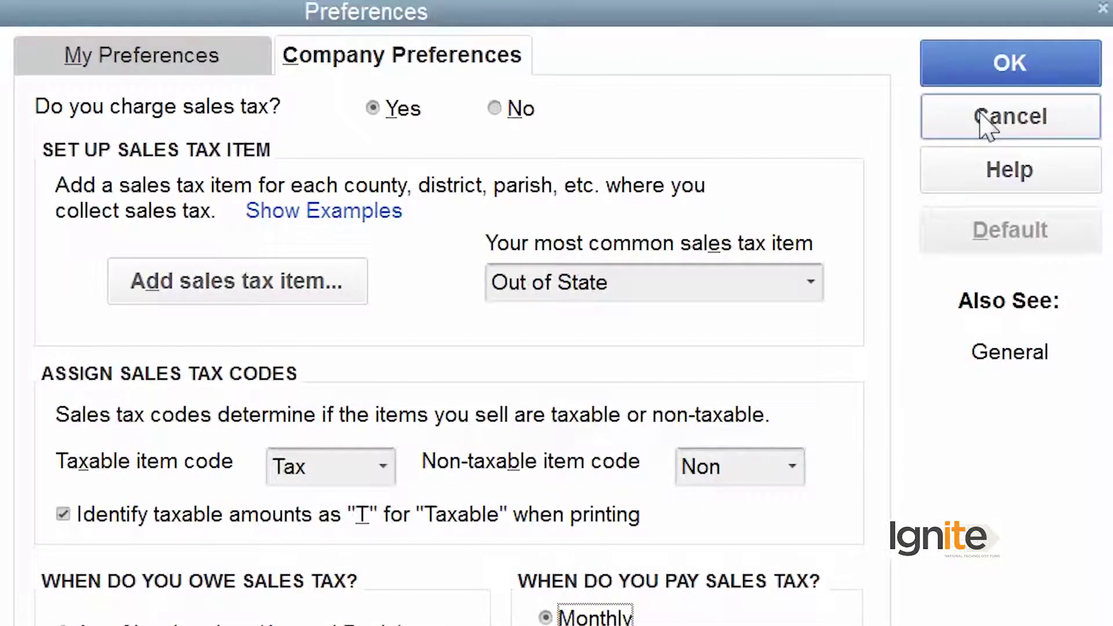
pyautogui.click(996, 78)
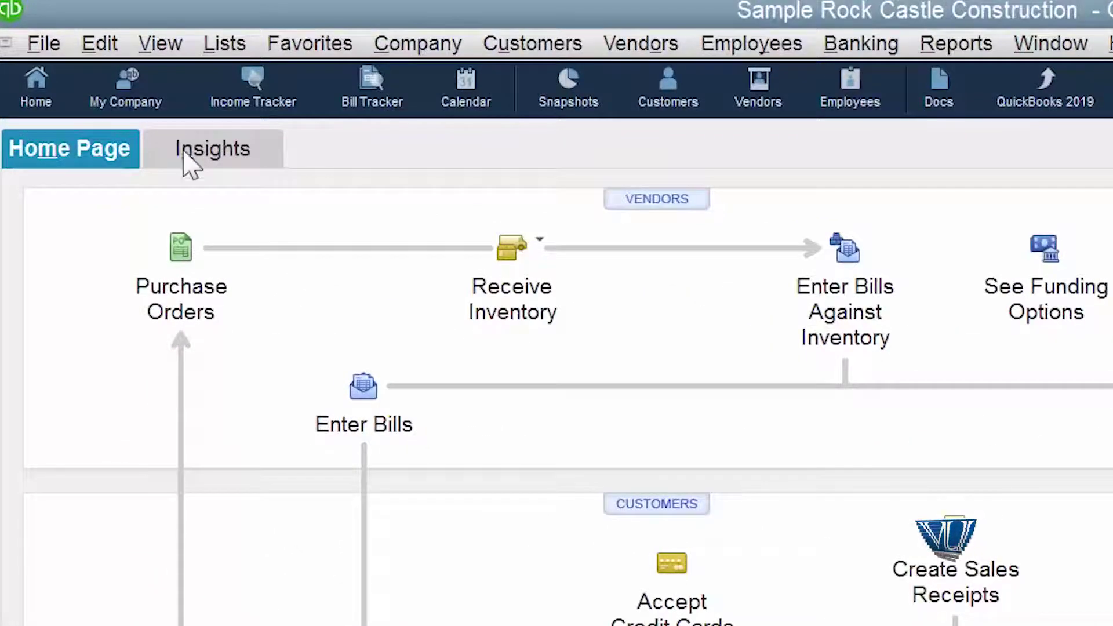
# Open the Out of State sales tax item from the Item List for editing.
pyautogui.click(218, 47)
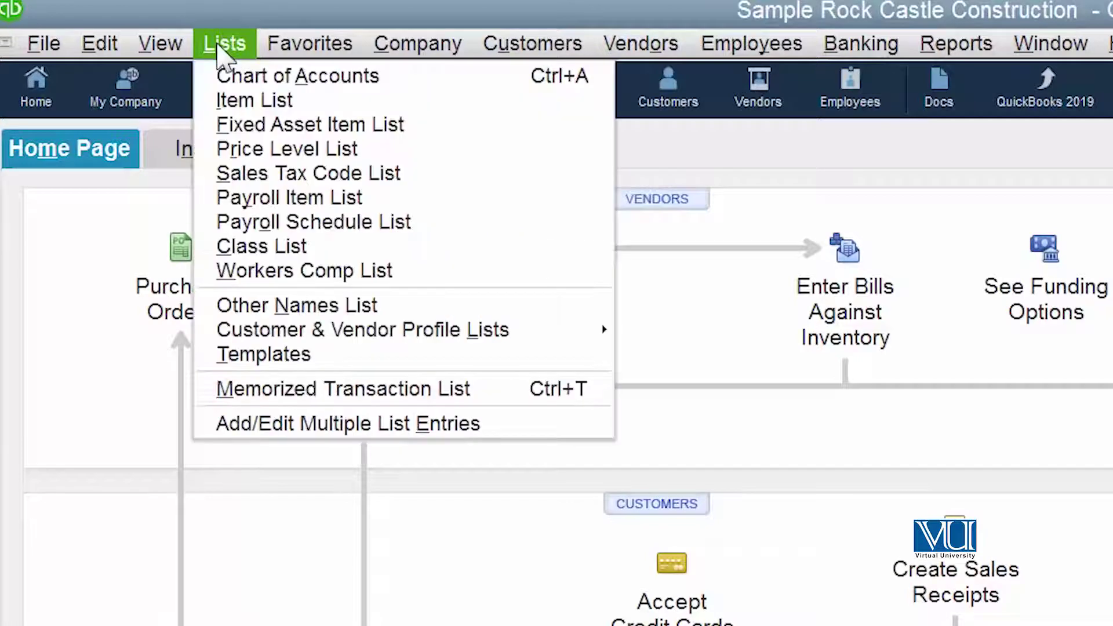
pyautogui.click(249, 100)
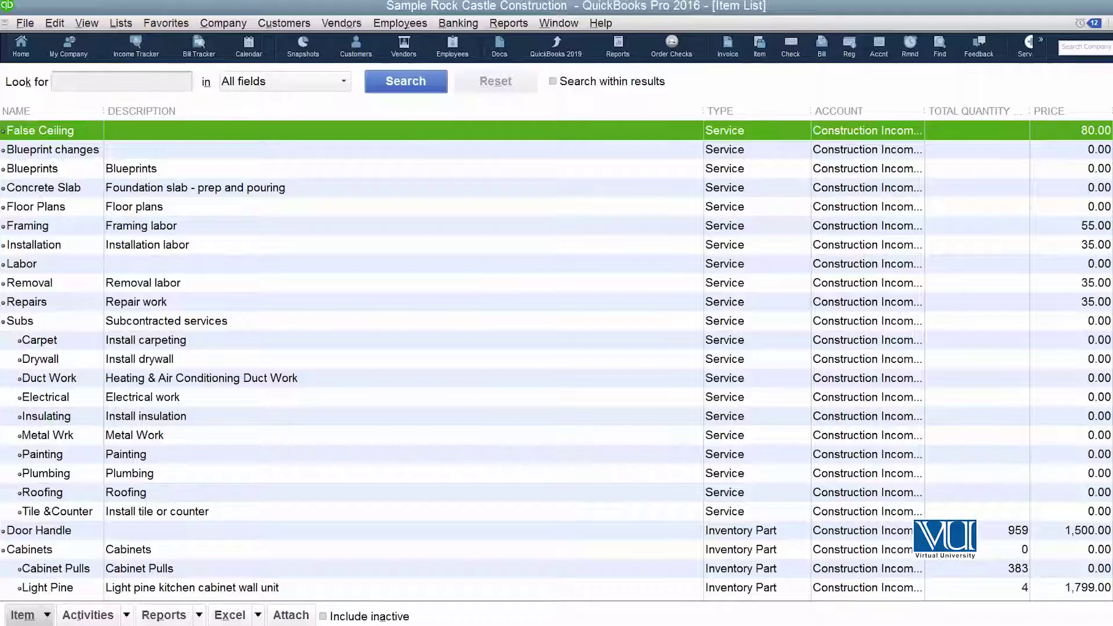
pyautogui.scroll(-10, 557, 359)
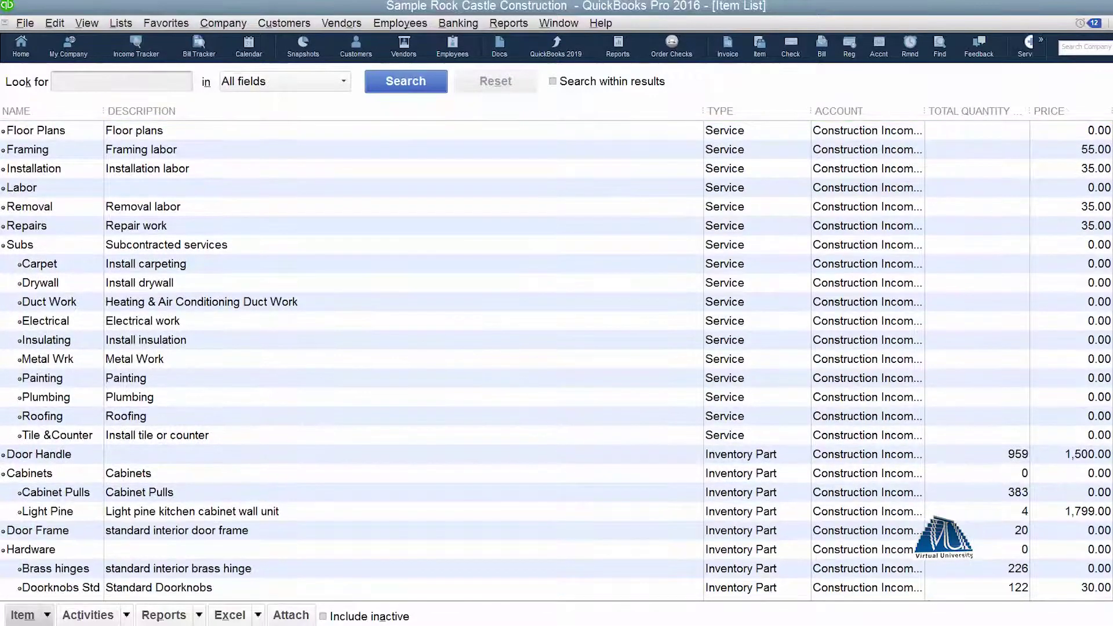
pyautogui.scroll(-5, 556, 360)
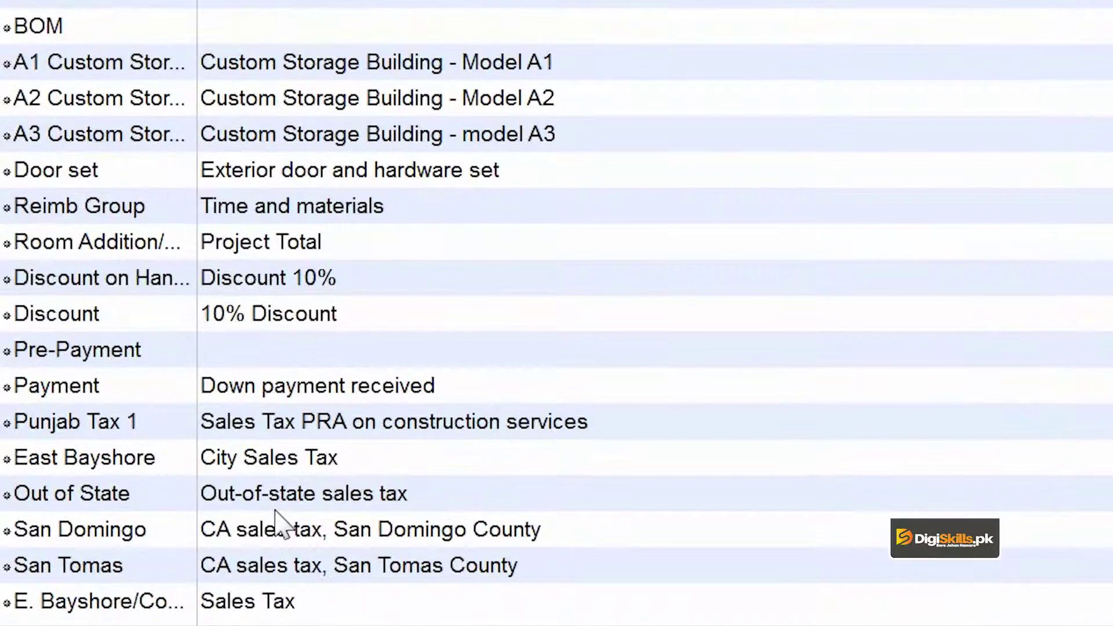
pyautogui.click(191, 497)
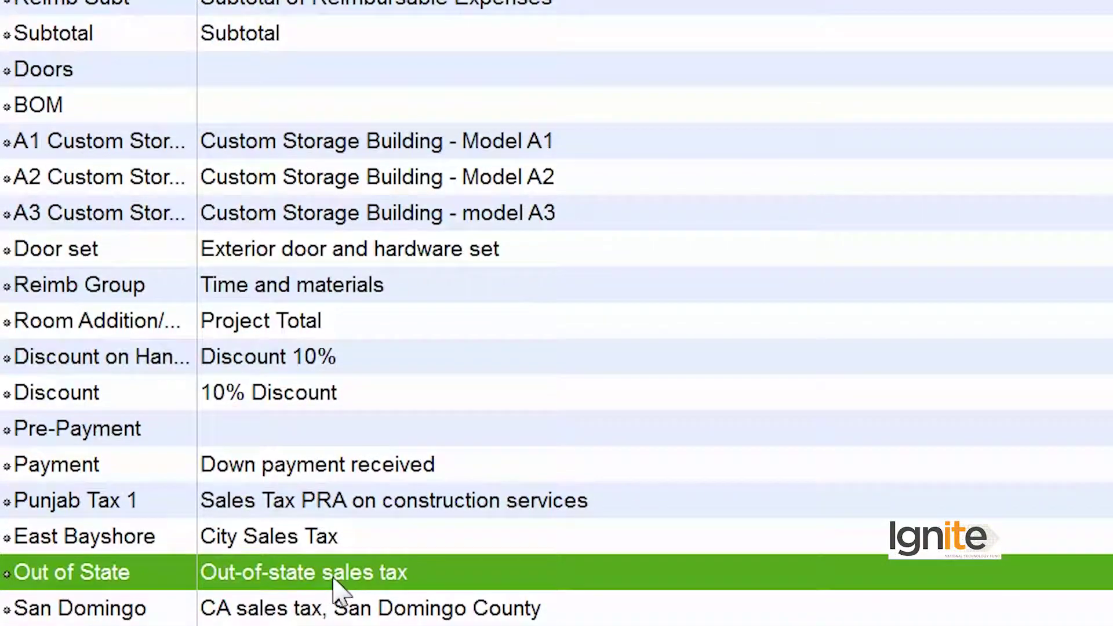
pyautogui.rightClick(332, 570)
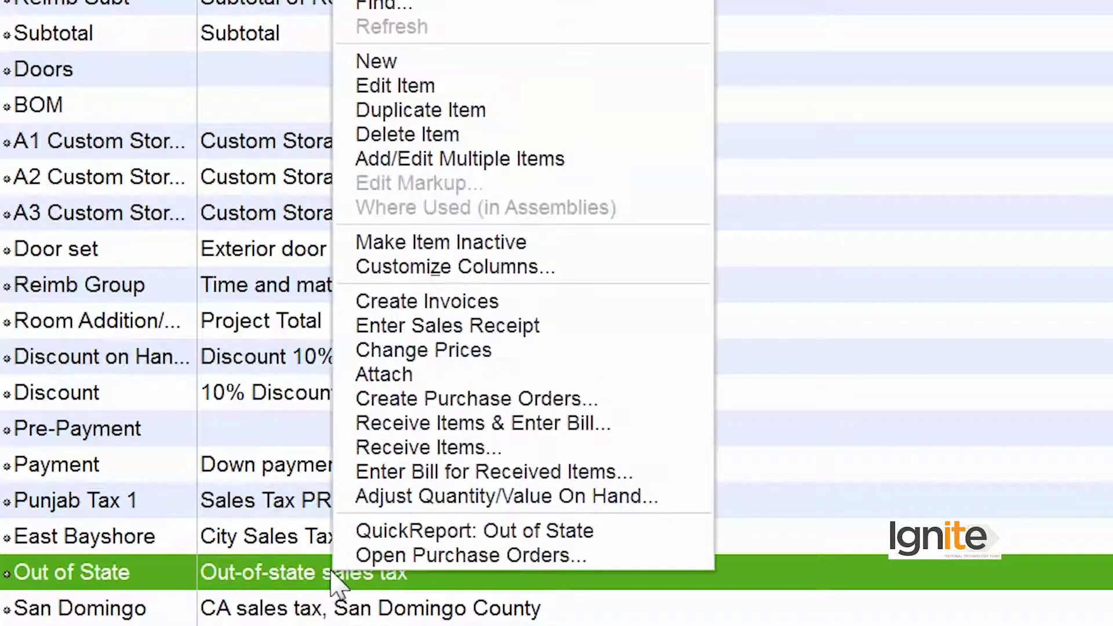
pyautogui.click(277, 568)
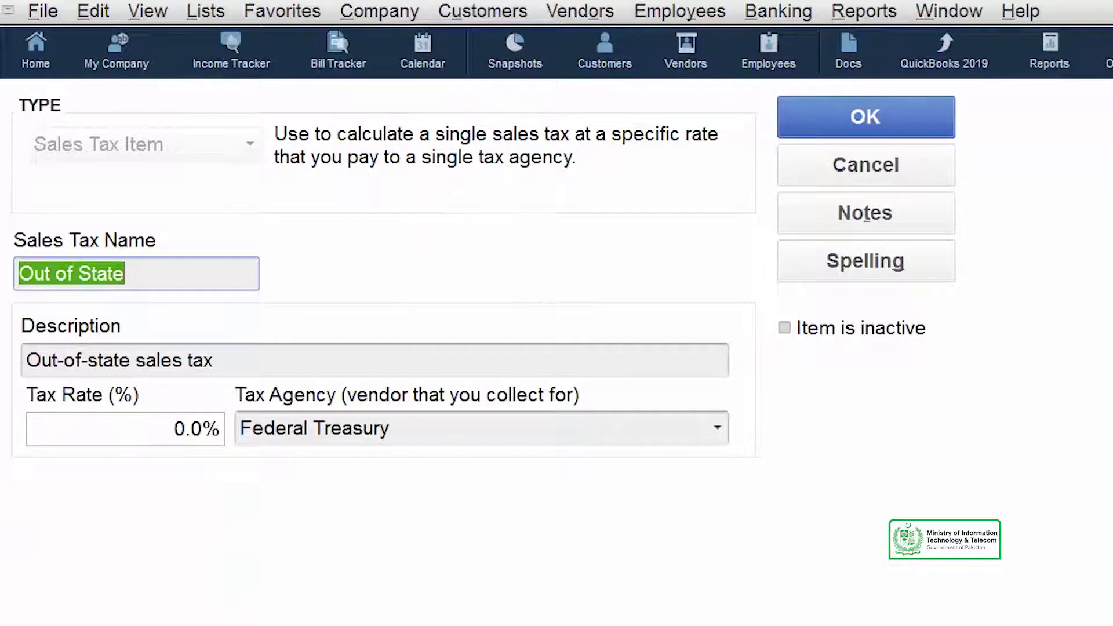
# Rename the sales tax item to Provincial ST and change its description to Provincial Tax.
pyautogui.click(167, 267)
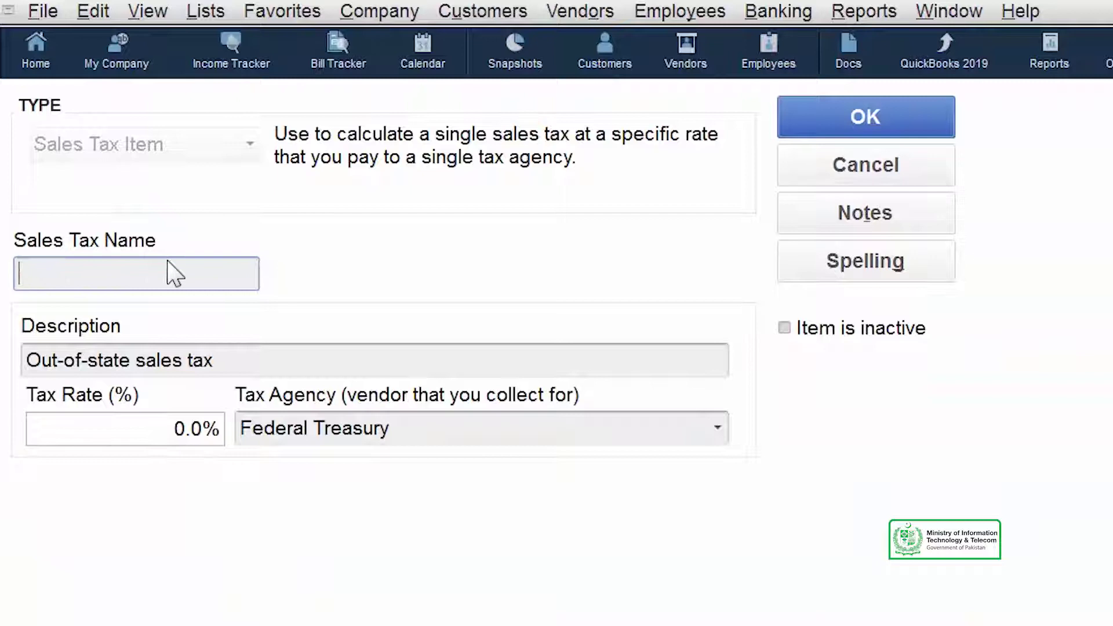
pyautogui.write('Provin')
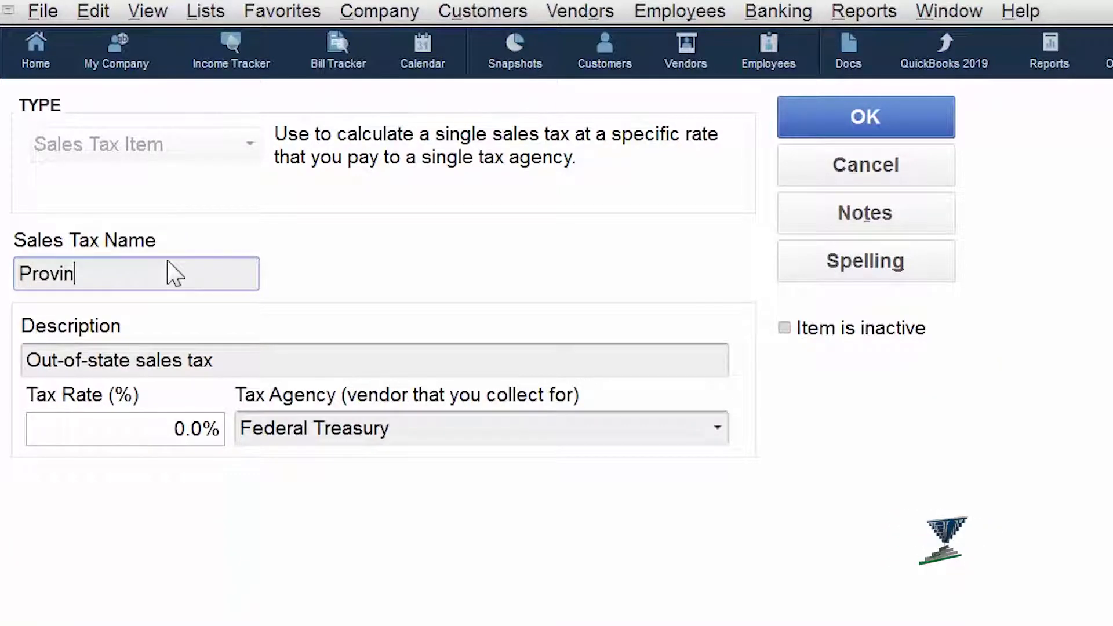
pyautogui.write('cial ST')
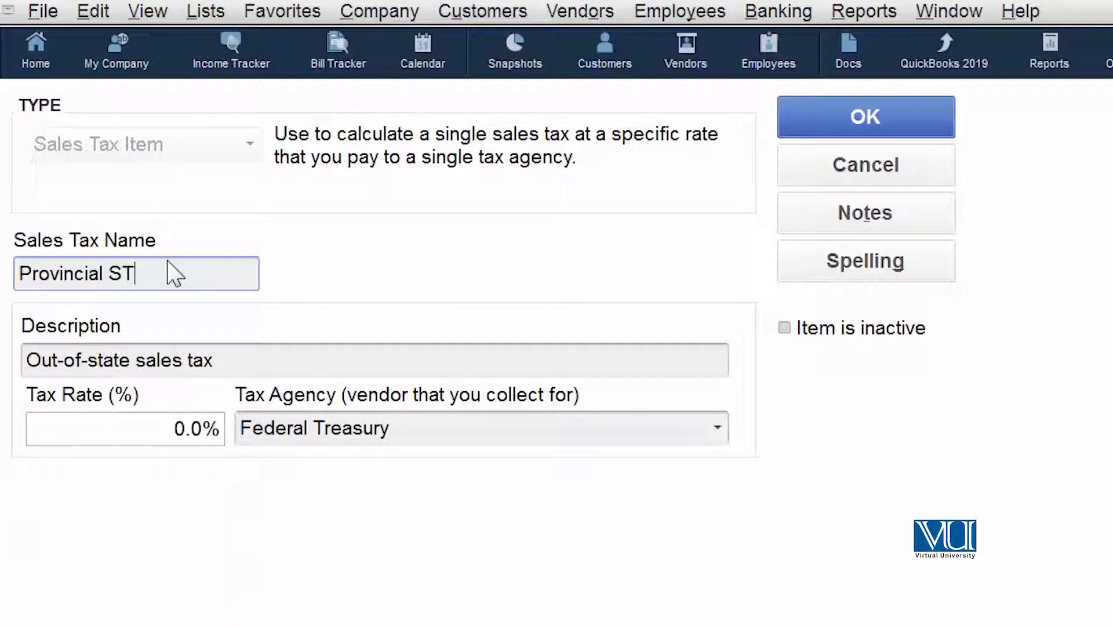
pyautogui.press('Tab')
pyautogui.write('Provinc')
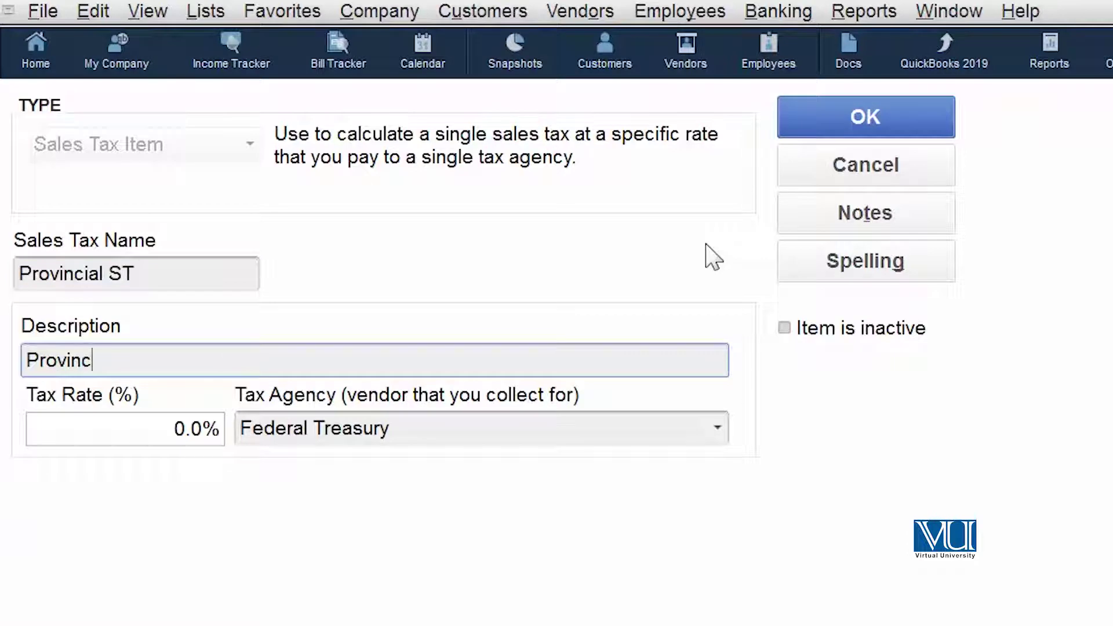
pyautogui.write('ial Tax')
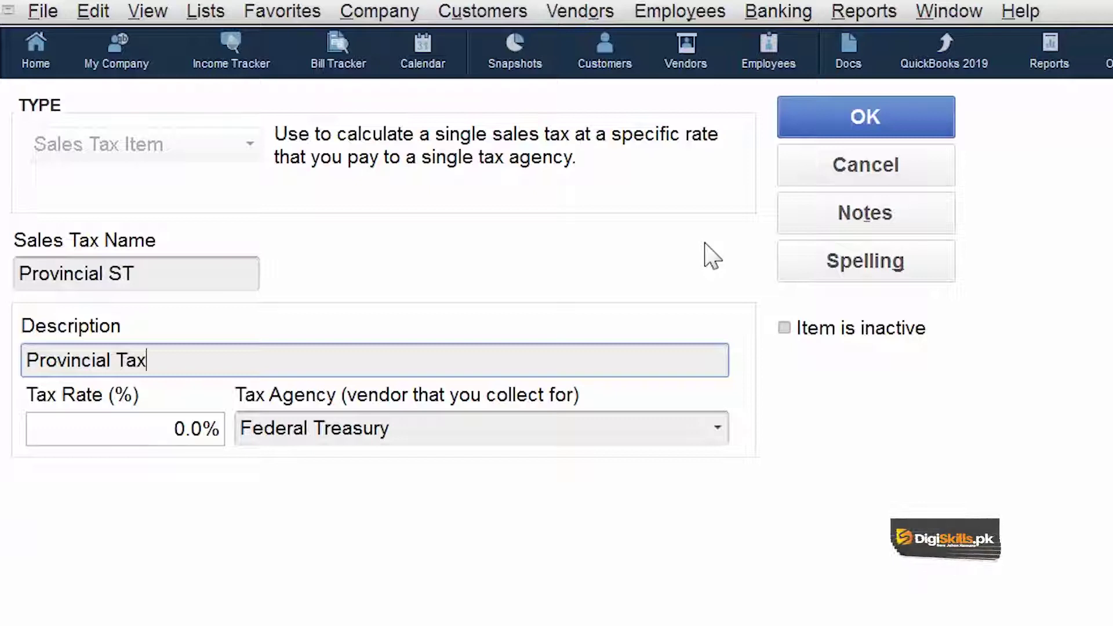
# Set the item's tax rate to 5.0% and choose Punjab Revenue Authority as its tax agency.
pyautogui.click(181, 428)
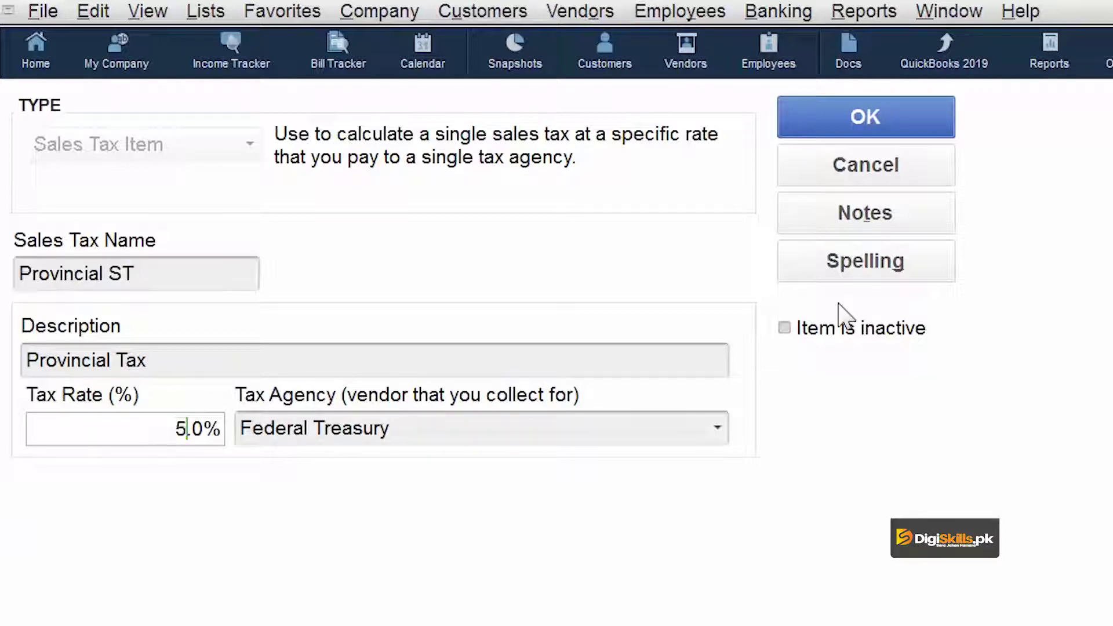
pyautogui.click(719, 436)
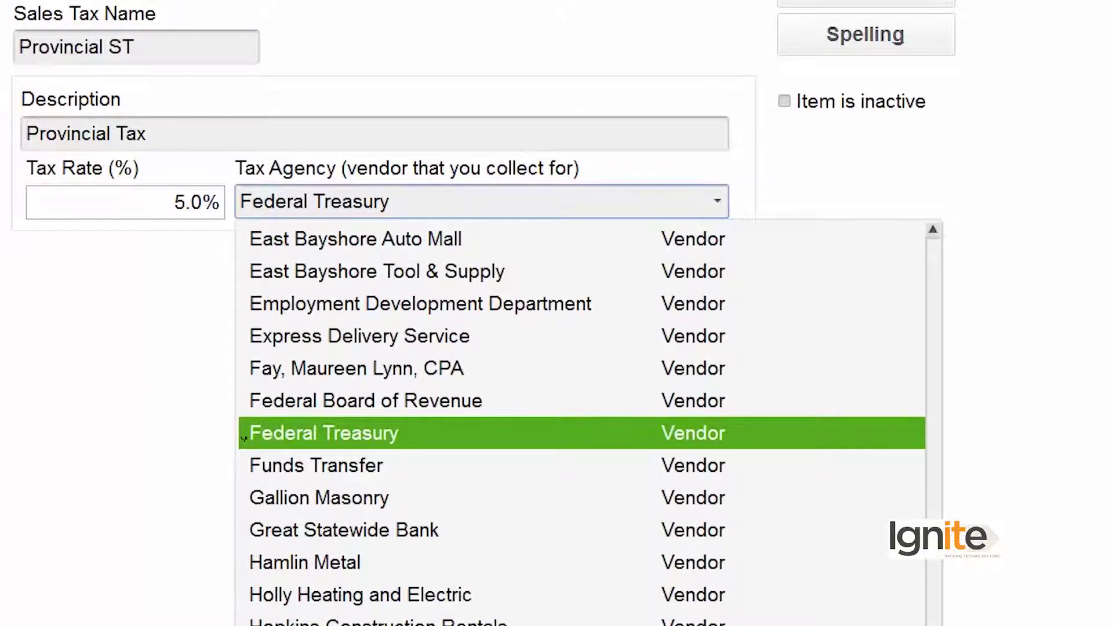
pyautogui.moveTo(933, 545); pyautogui.dragTo(926, 625)
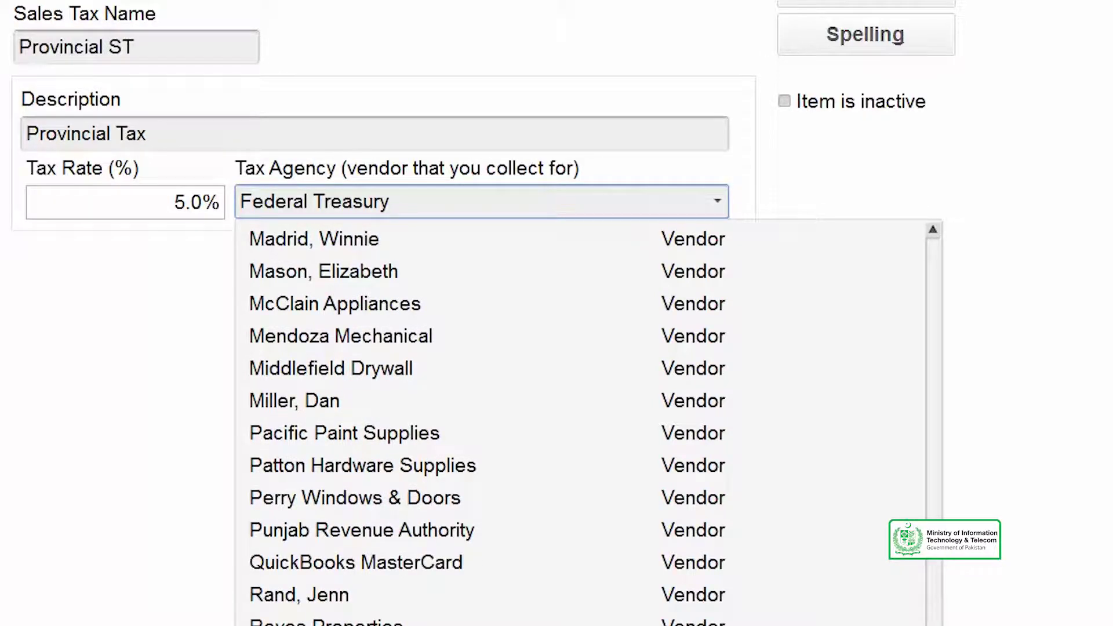
pyautogui.scroll(2, 579, 428)
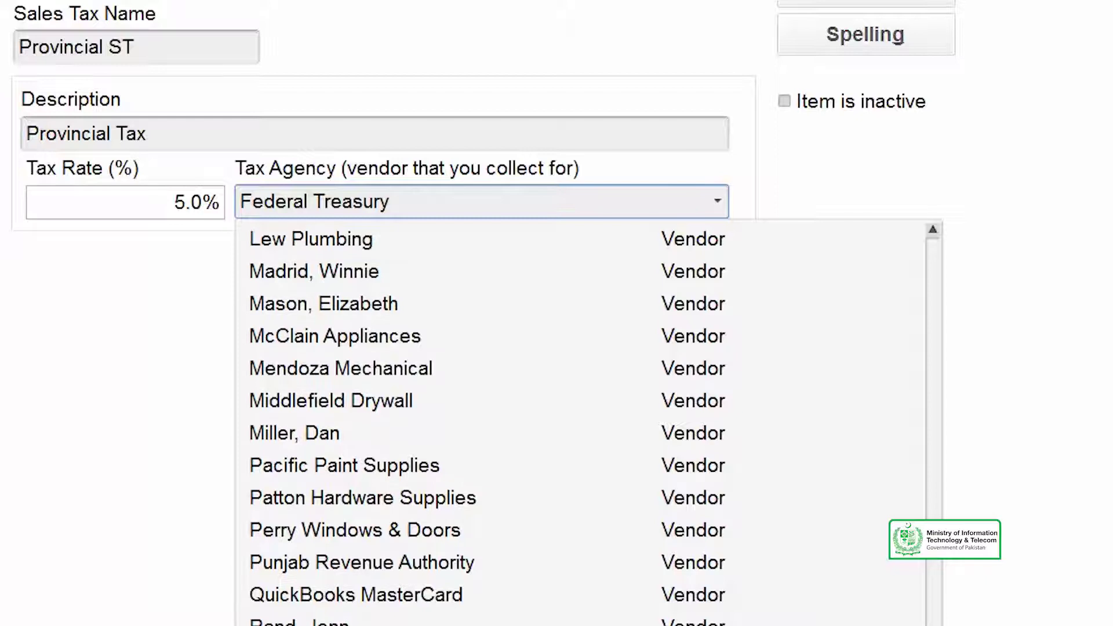
pyautogui.scroll(3, 580, 429)
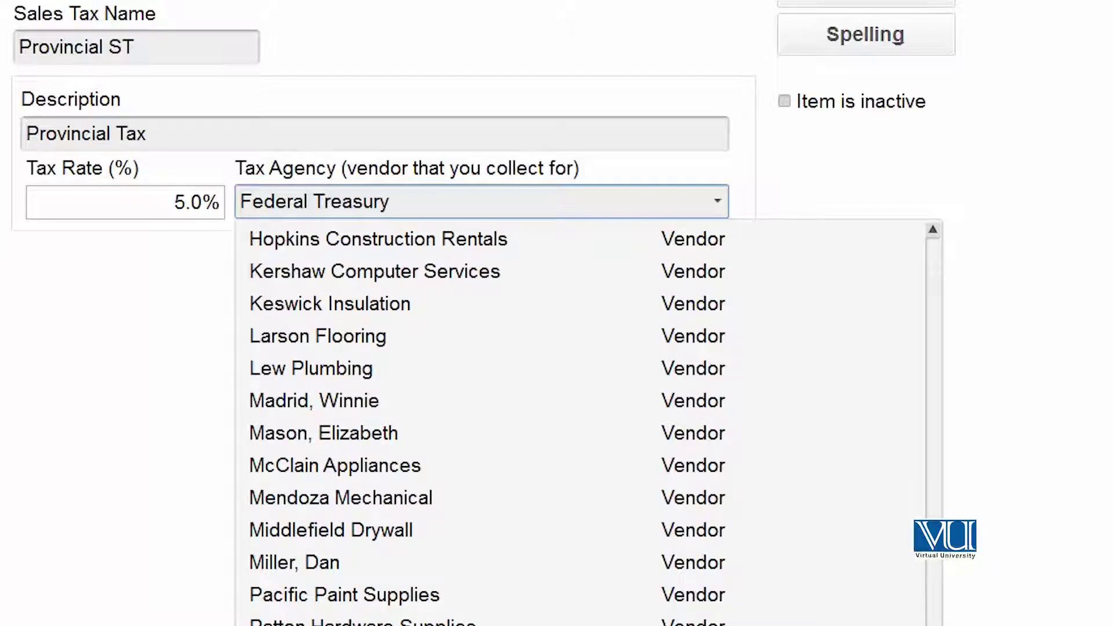
pyautogui.scroll(5, 921, 579)
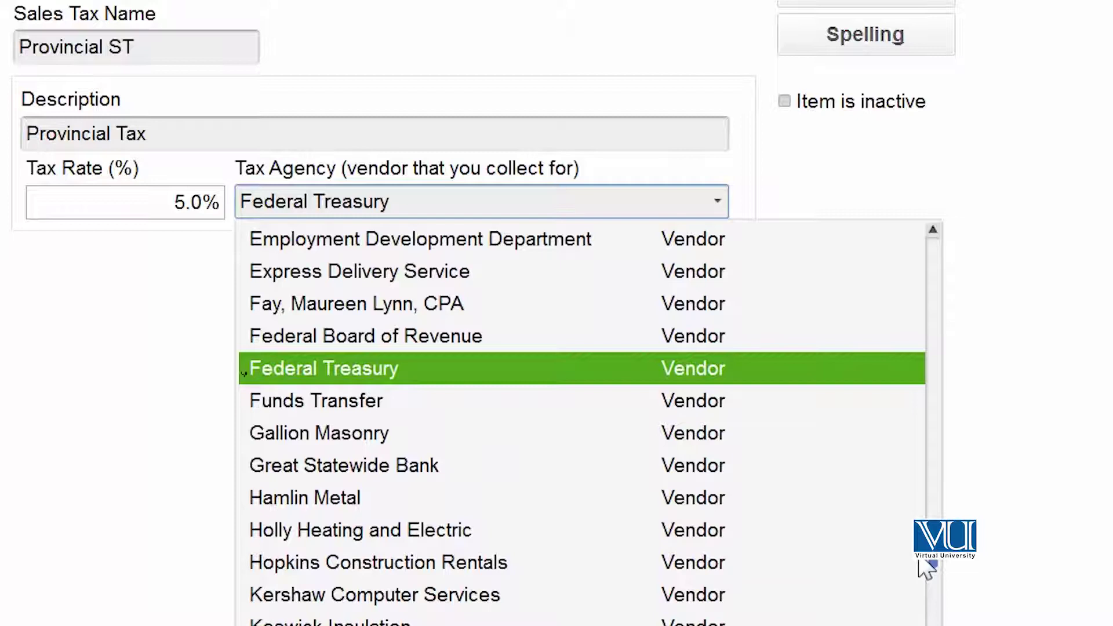
pyautogui.scroll(3, 919, 561)
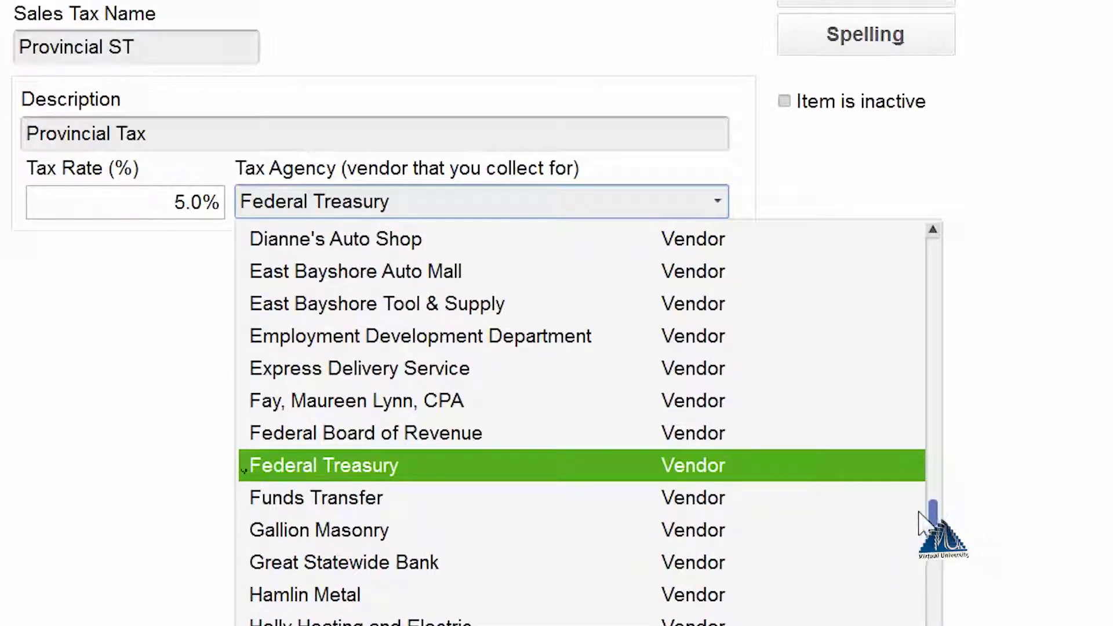
pyautogui.scroll(1, 922, 510)
pyautogui.moveTo(925, 504); pyautogui.dragTo(928, 447)
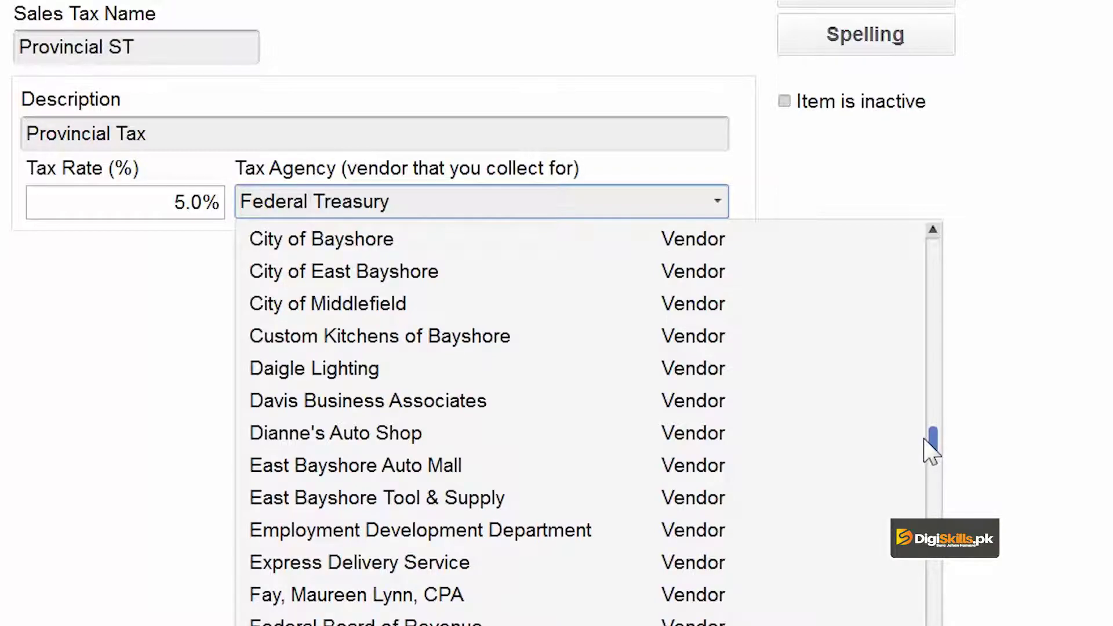
pyautogui.moveTo(930, 449); pyautogui.dragTo(927, 565)
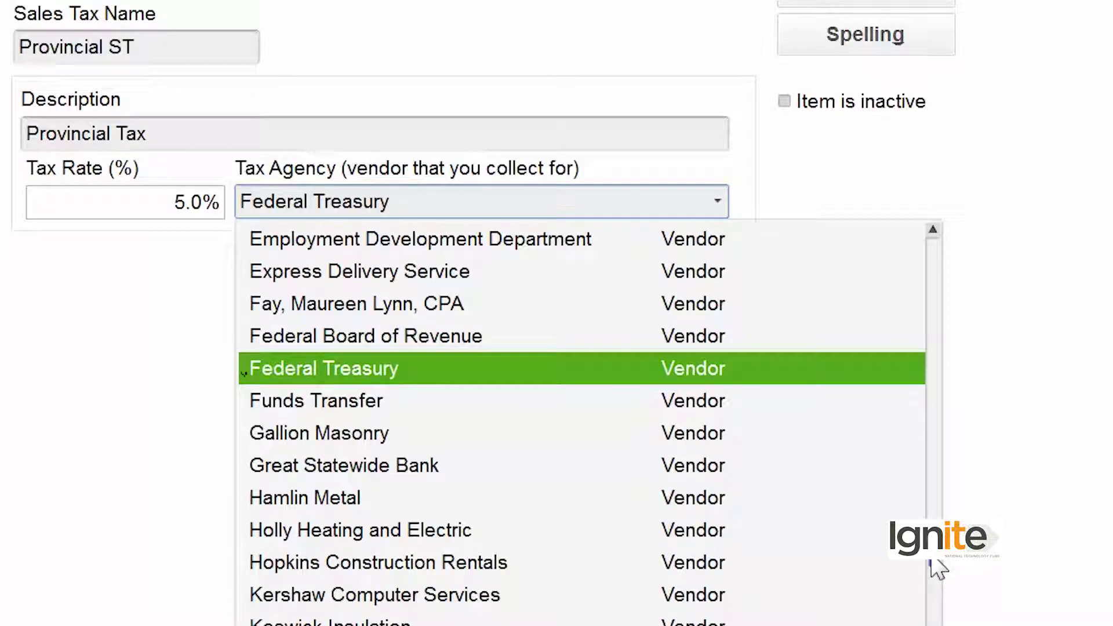
pyautogui.scroll(-2, 927, 586)
pyautogui.press('pagedown')
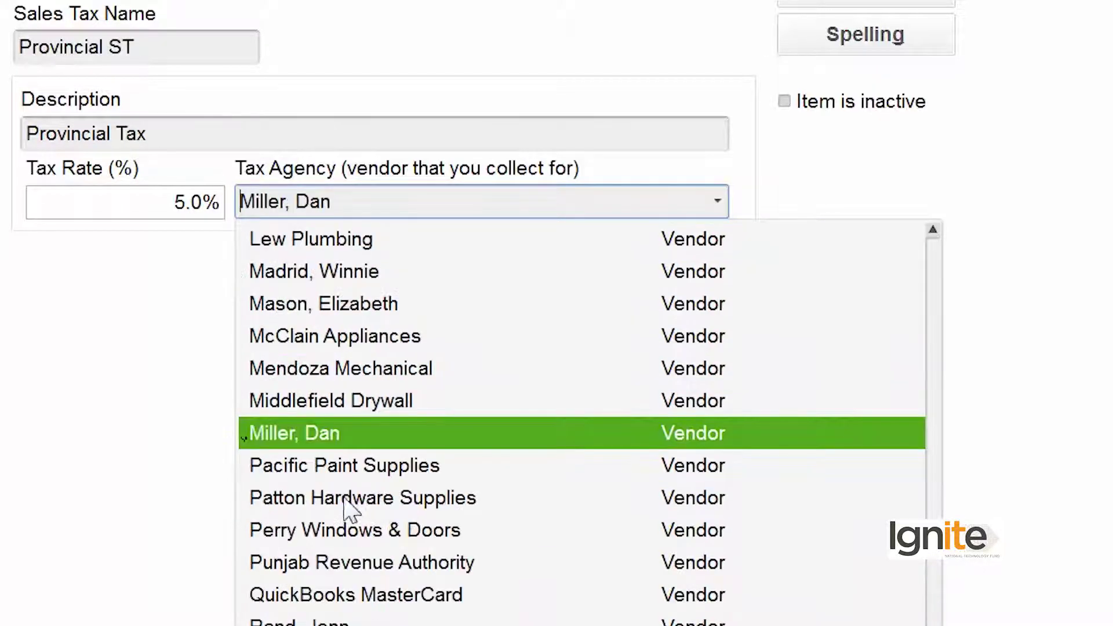
pyautogui.click(341, 564)
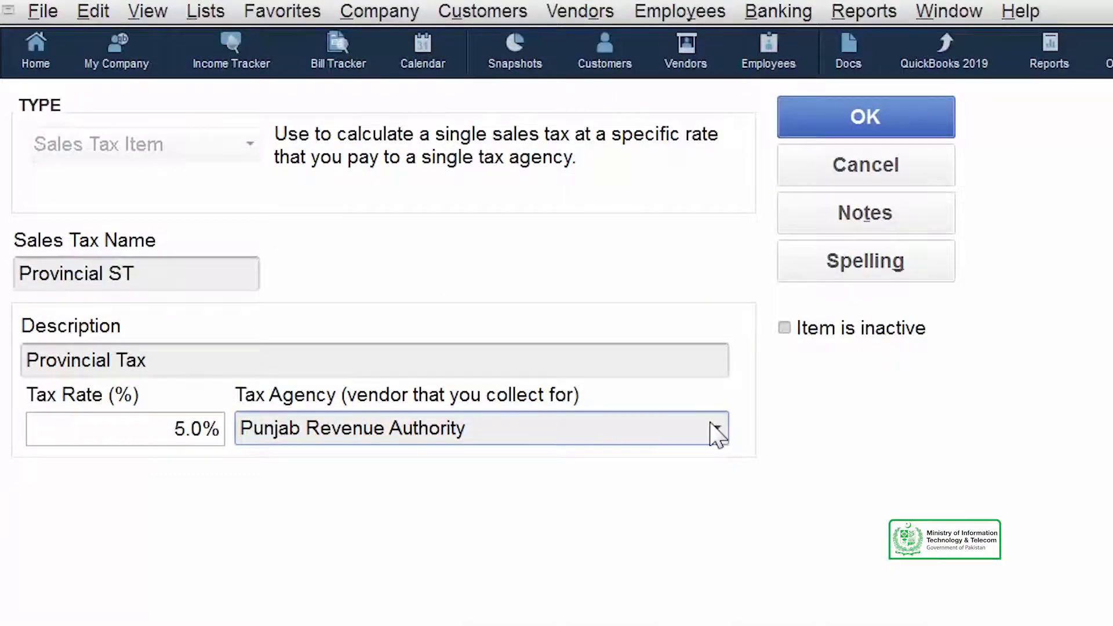
# Start adding a new tax agency vendor named Federal Board of Revenue.
pyautogui.click(717, 429)
pyautogui.scroll(3, 580, 539)
pyautogui.scroll(3, 796, 462)
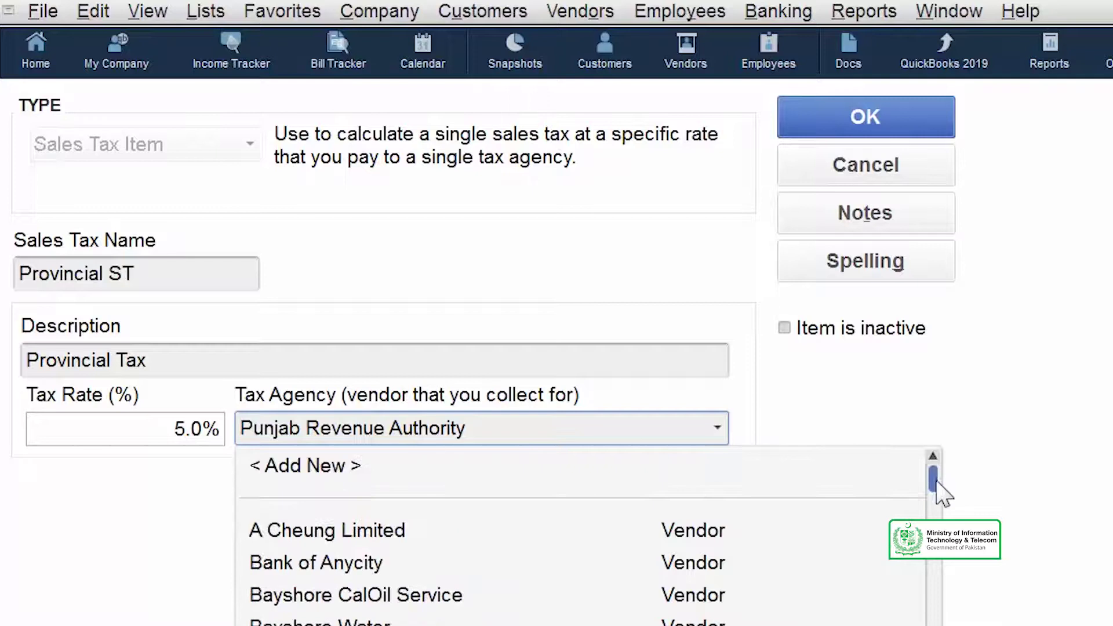
pyautogui.click(760, 465)
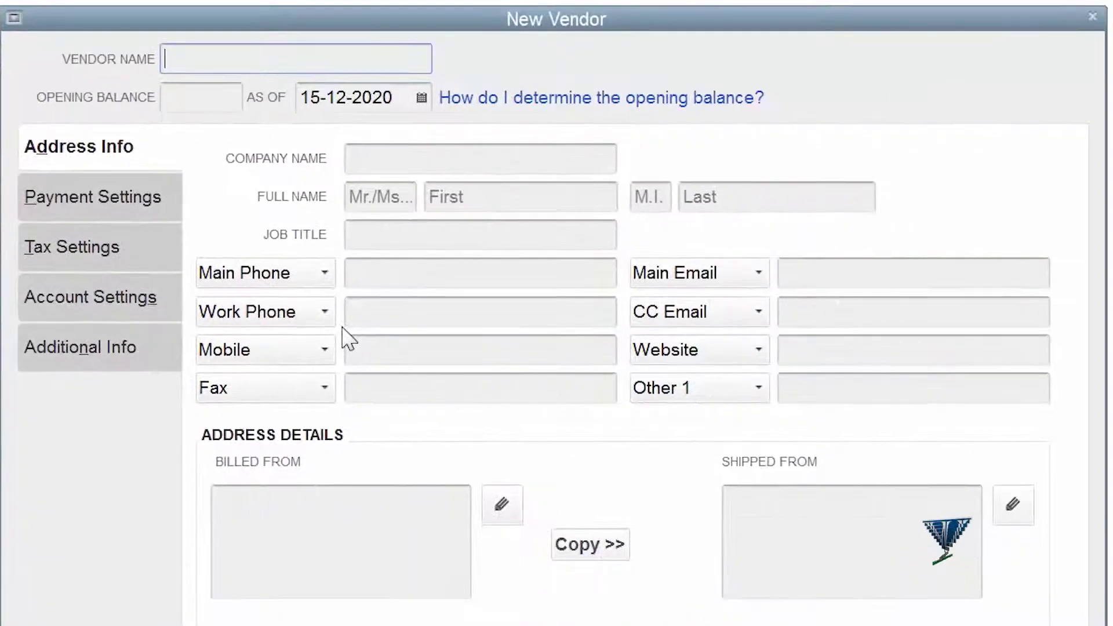
pyautogui.write('Fede')
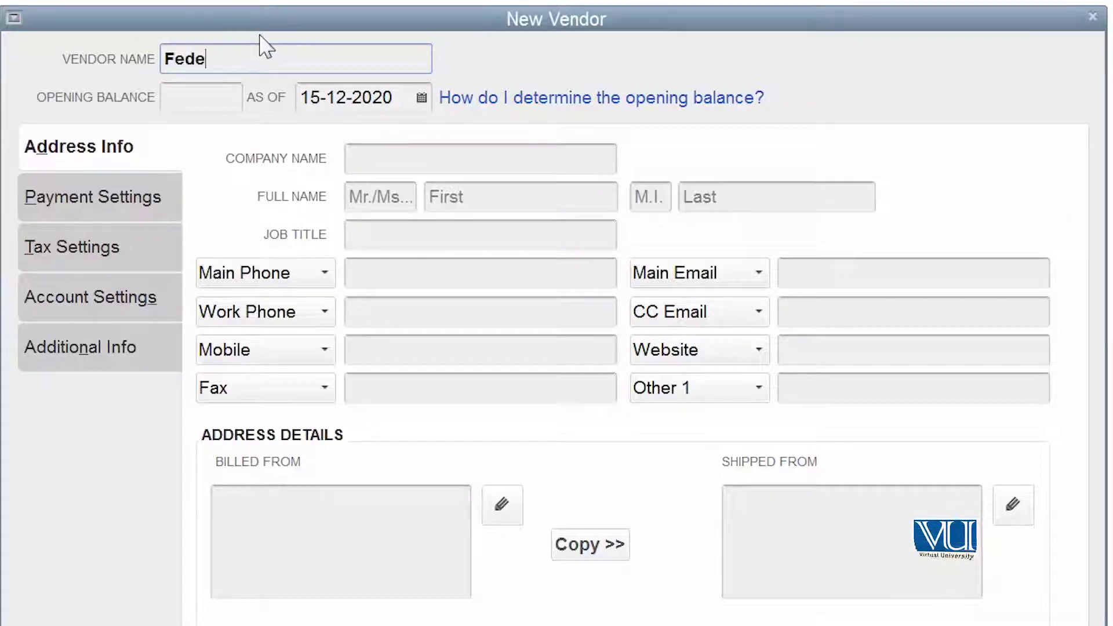
pyautogui.write('ral Board o')
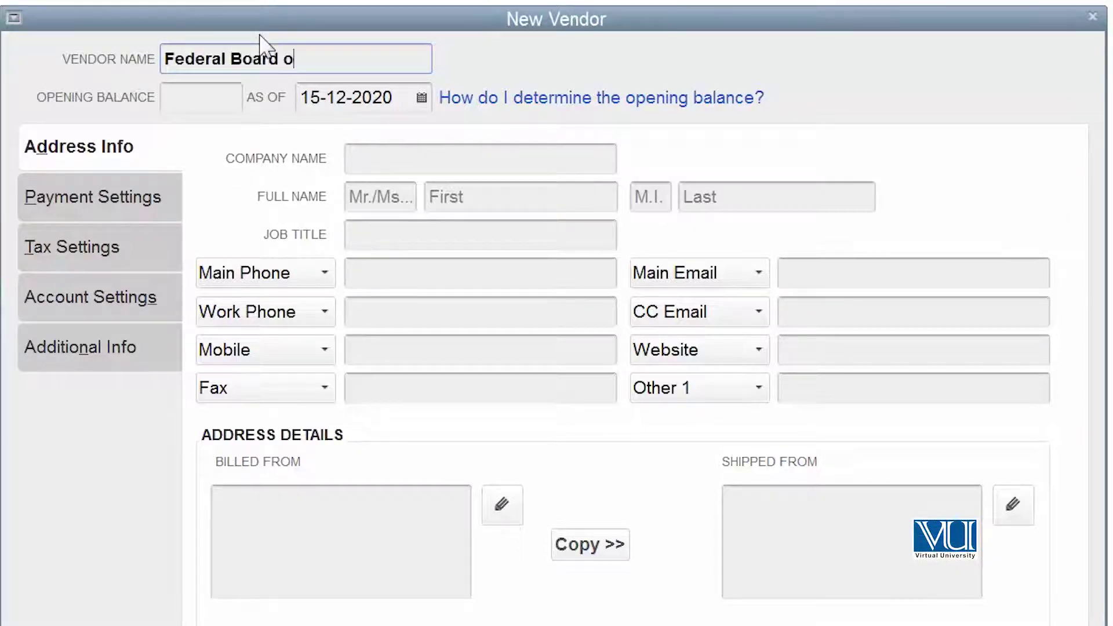
pyautogui.write('f Revenue')
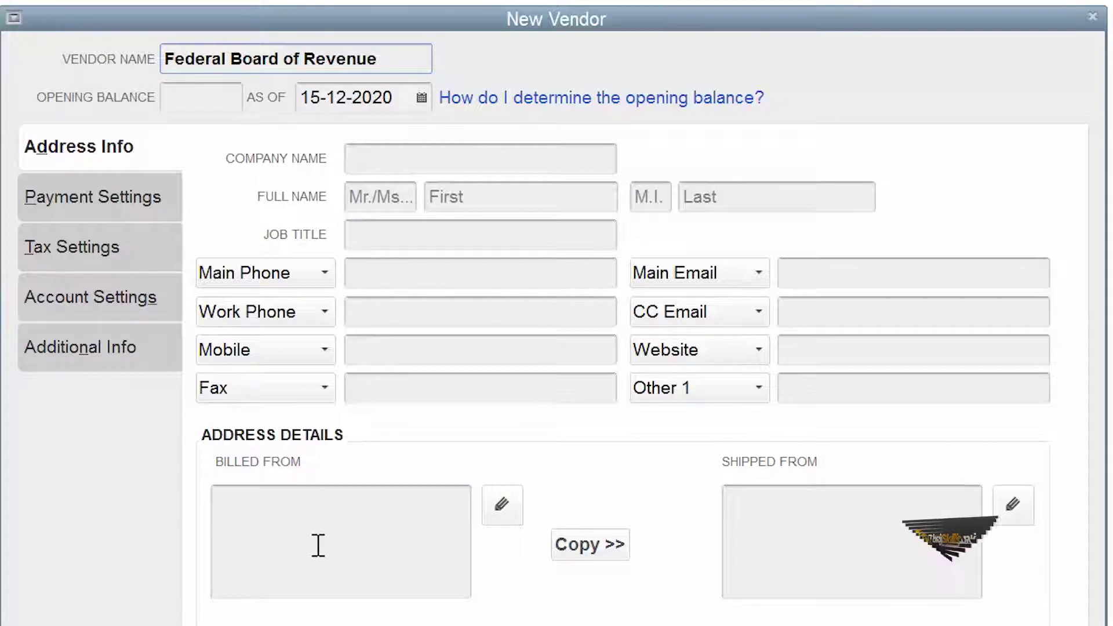
# Enter the agency's head office address as the vendor's billed-from address and try to save the new vendor.
pyautogui.click(310, 500)
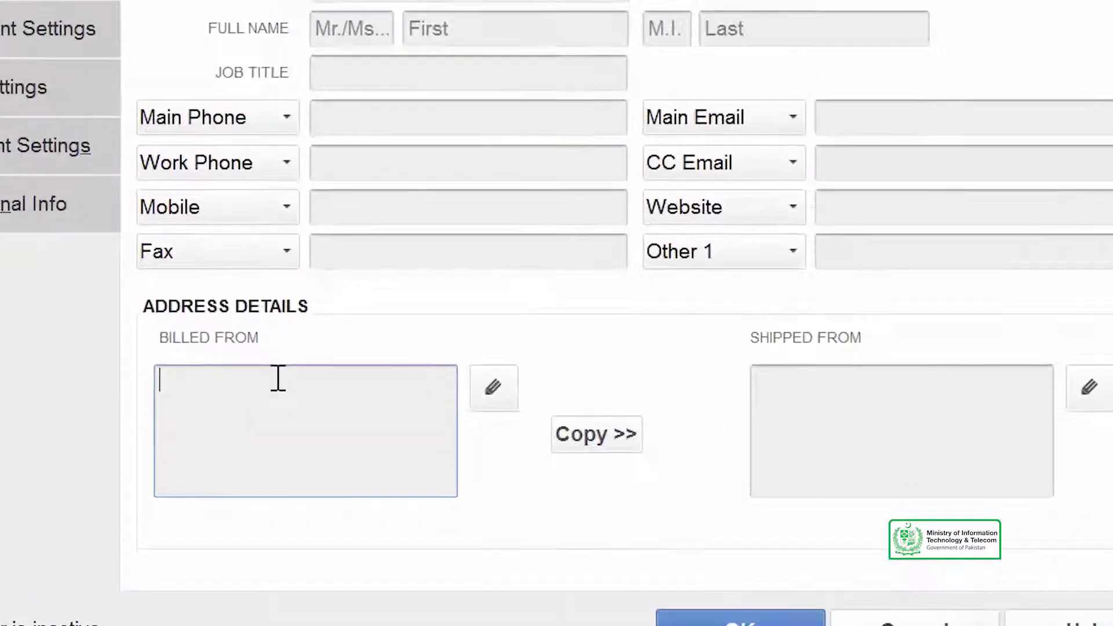
pyautogui.write('FB')
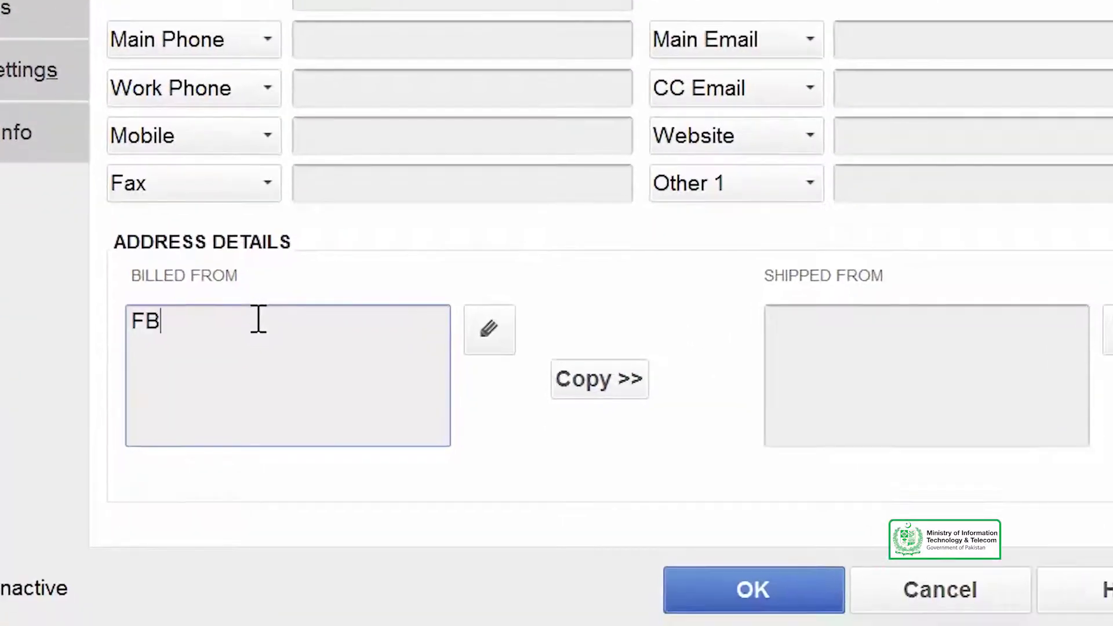
pyautogui.write('R HO,')
pyautogui.press('Return')
pyautogui.write('Islamabad')
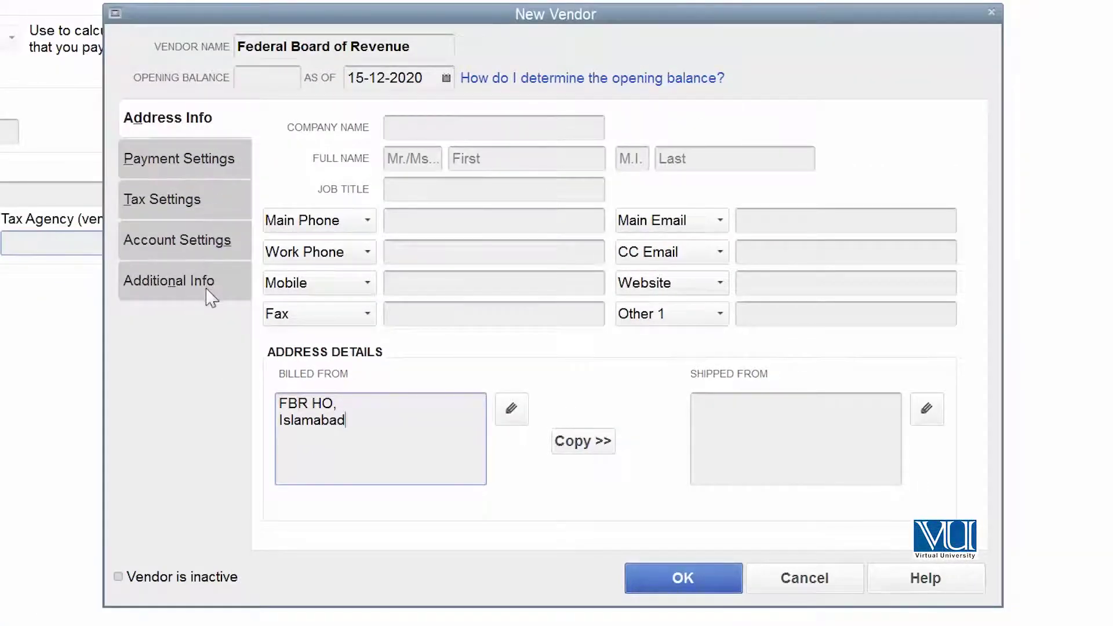
pyautogui.click(716, 581)
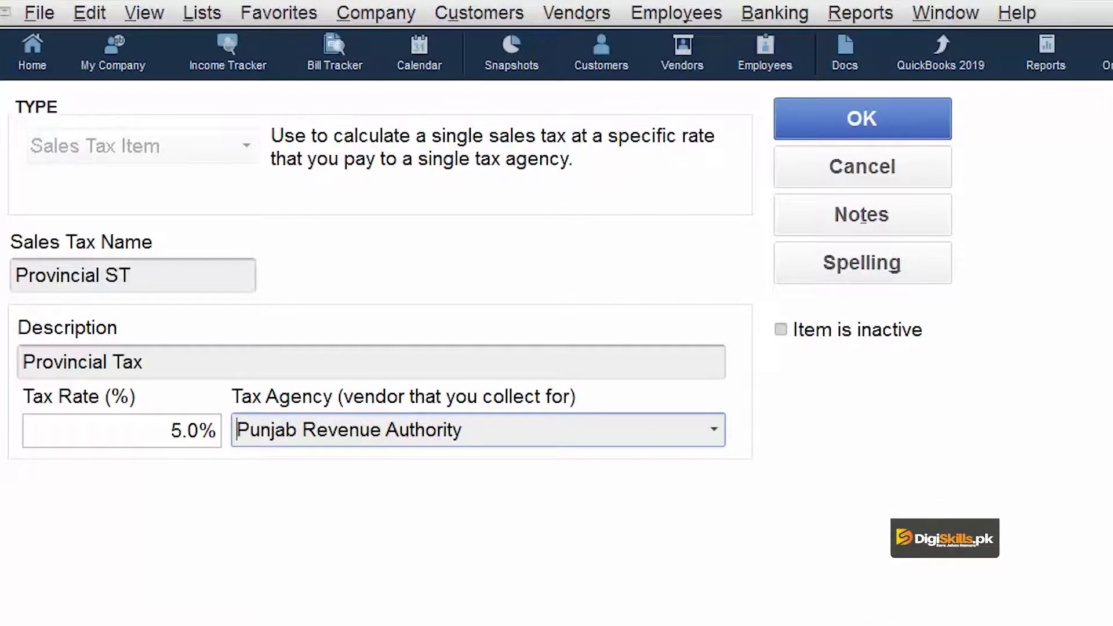
# Save the changes to the Provincial ST item and close the Item List.
pyautogui.press('Escape')
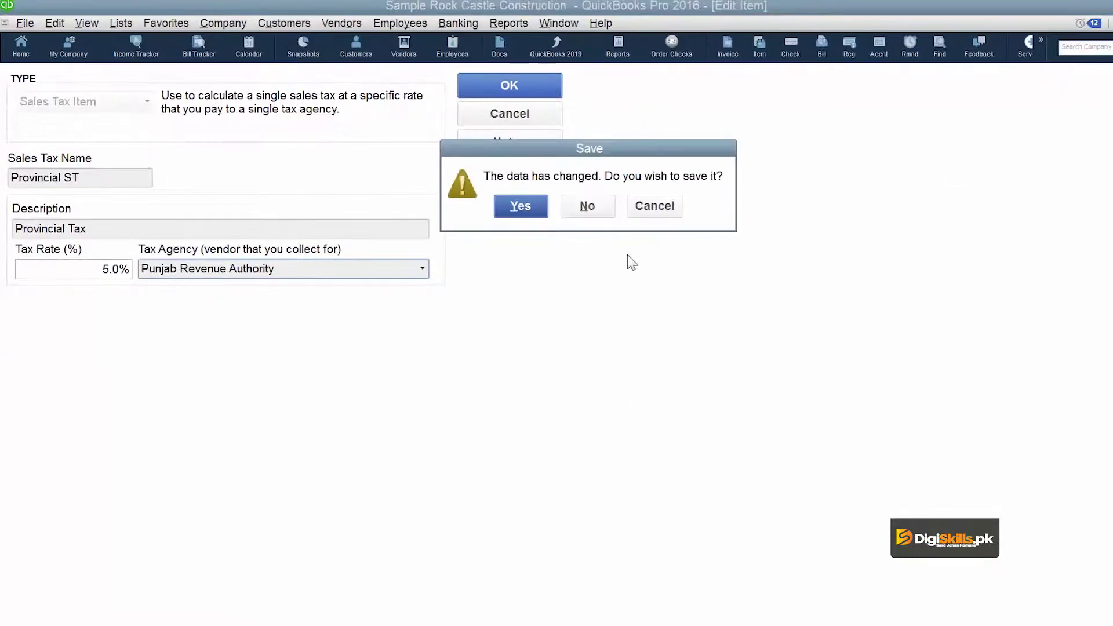
pyautogui.click(521, 207)
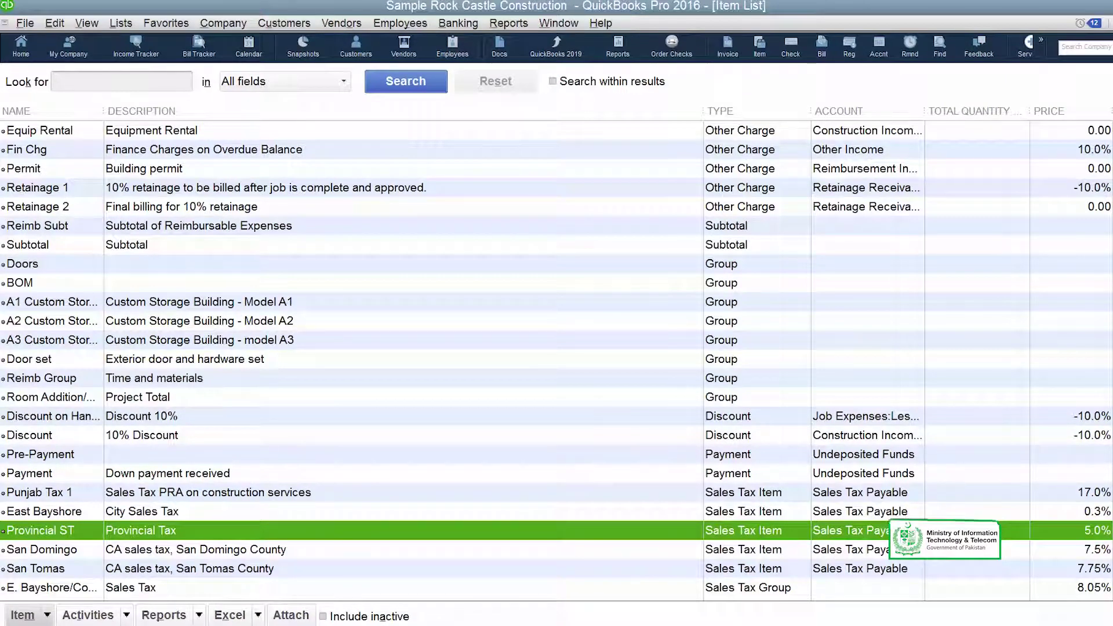
pyautogui.press('Escape')
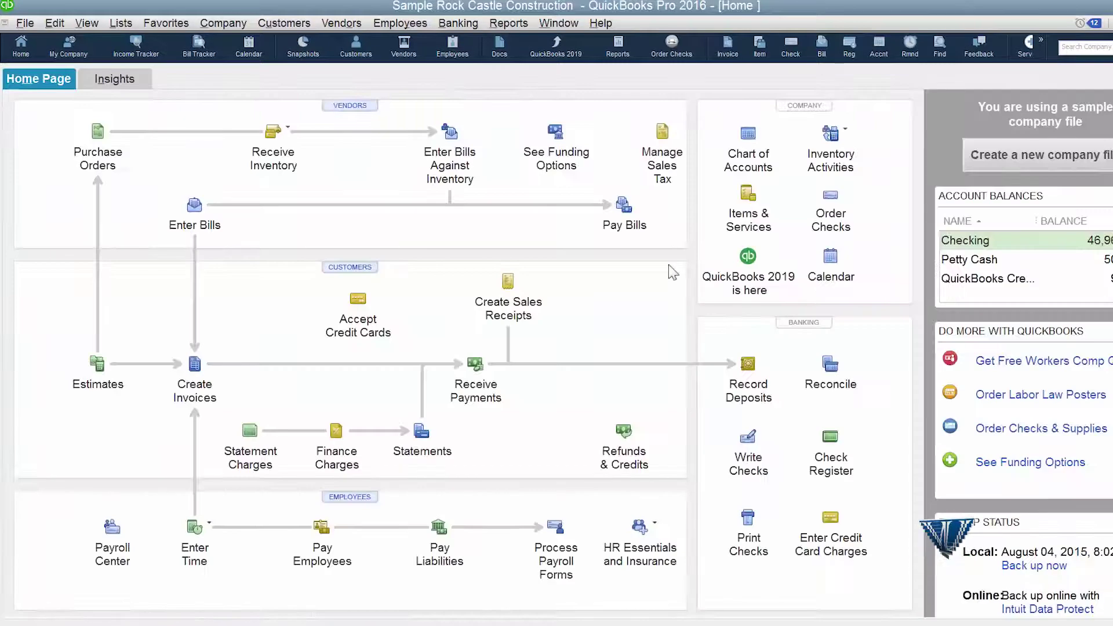
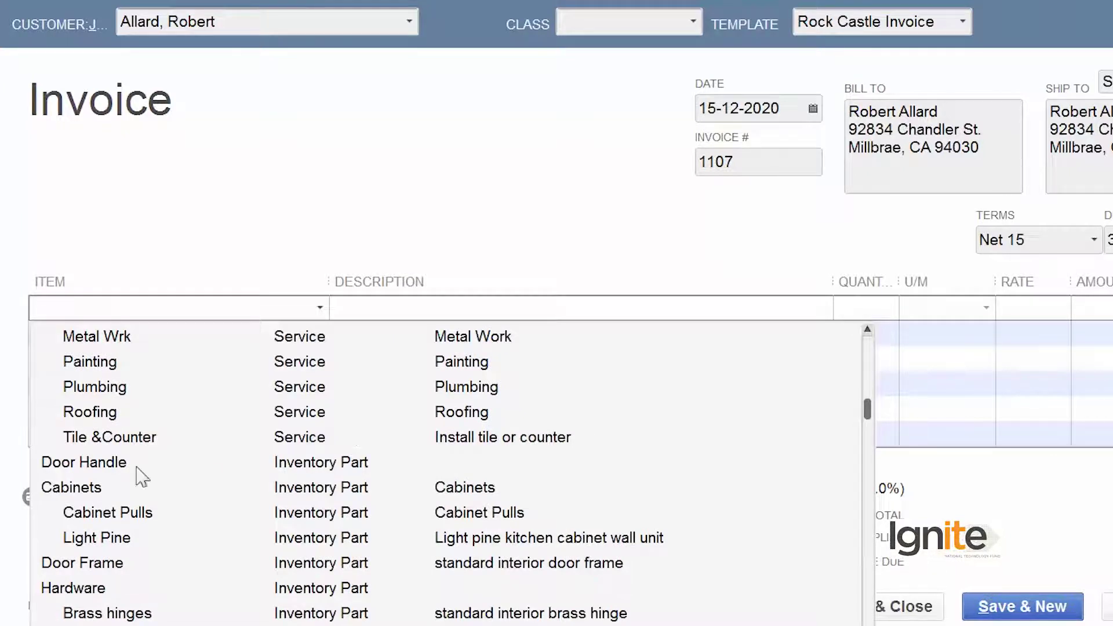
# Add the Door Handle item to the invoice, widen the Quantity column, and keep the line's tax code as Tax.
pyautogui.click(47, 463)
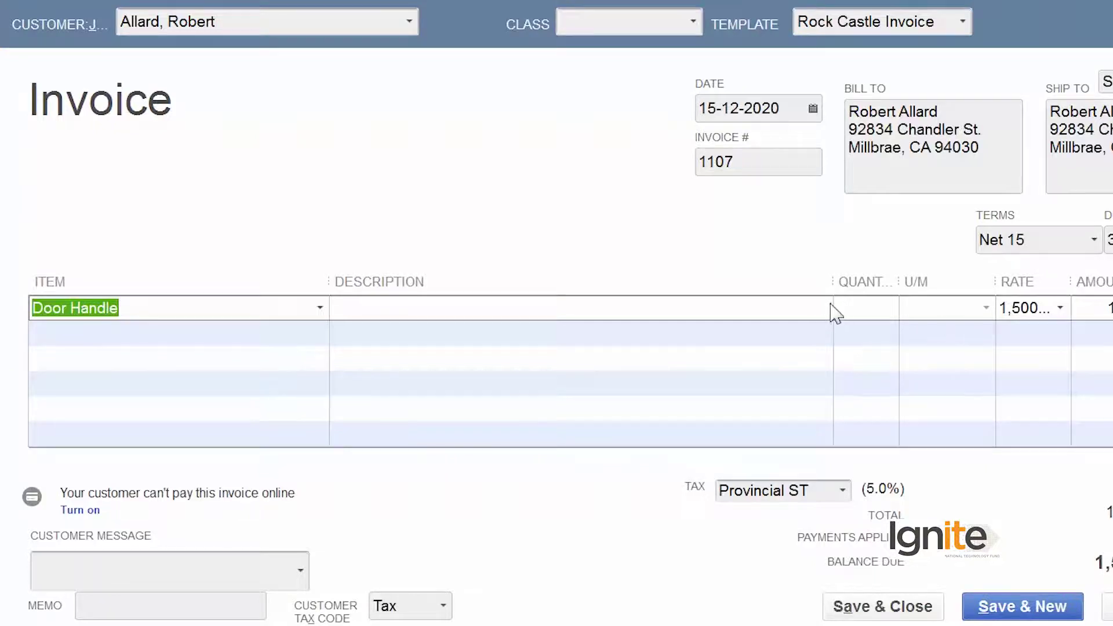
pyautogui.moveTo(832, 283); pyautogui.dragTo(662, 281)
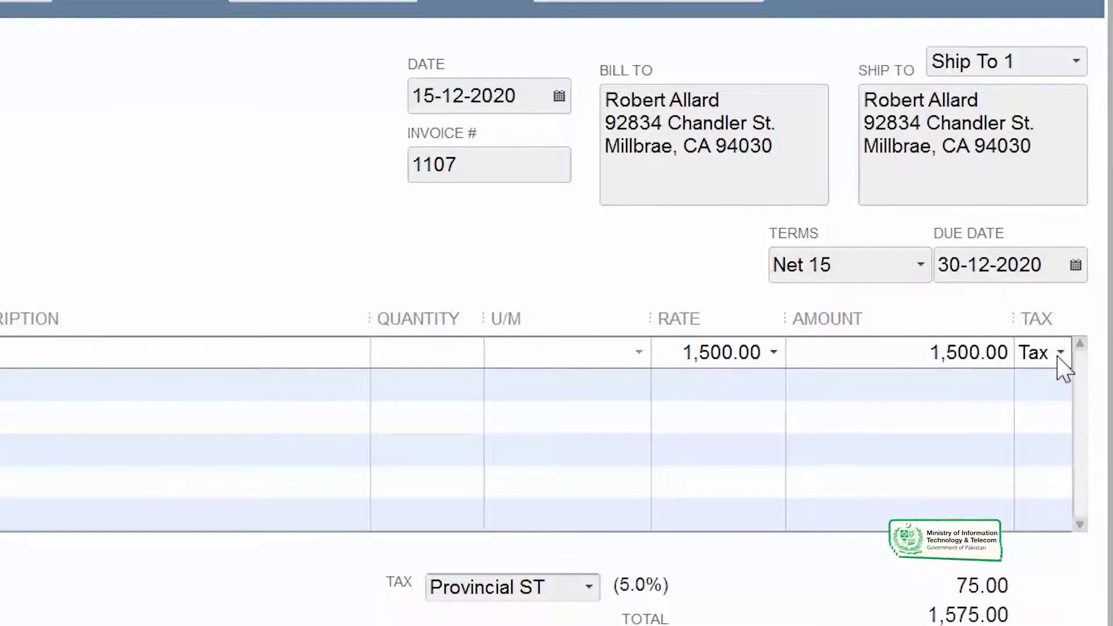
pyautogui.click(1061, 354)
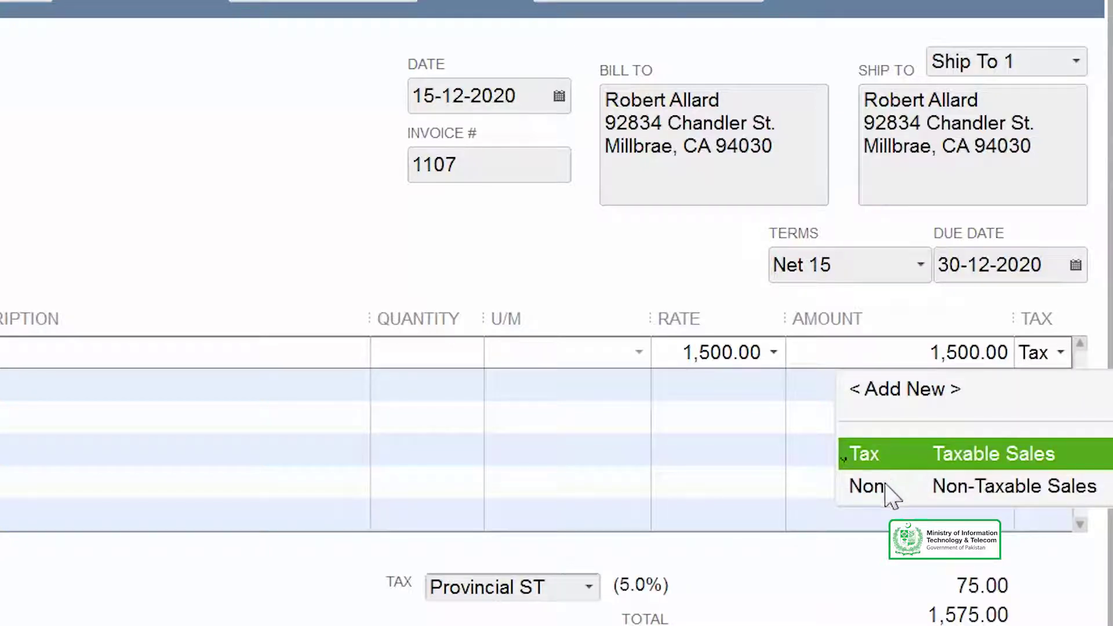
pyautogui.press('Tab')
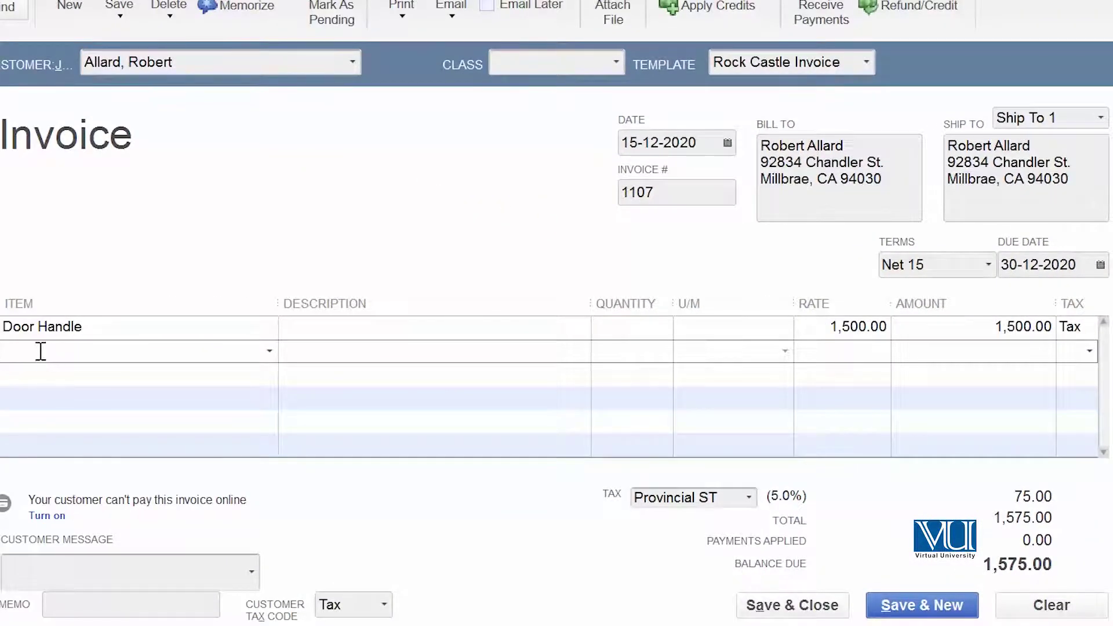
# Set the Door Handle quantity to 1, then save and close the invoice.
pyautogui.click(629, 322)
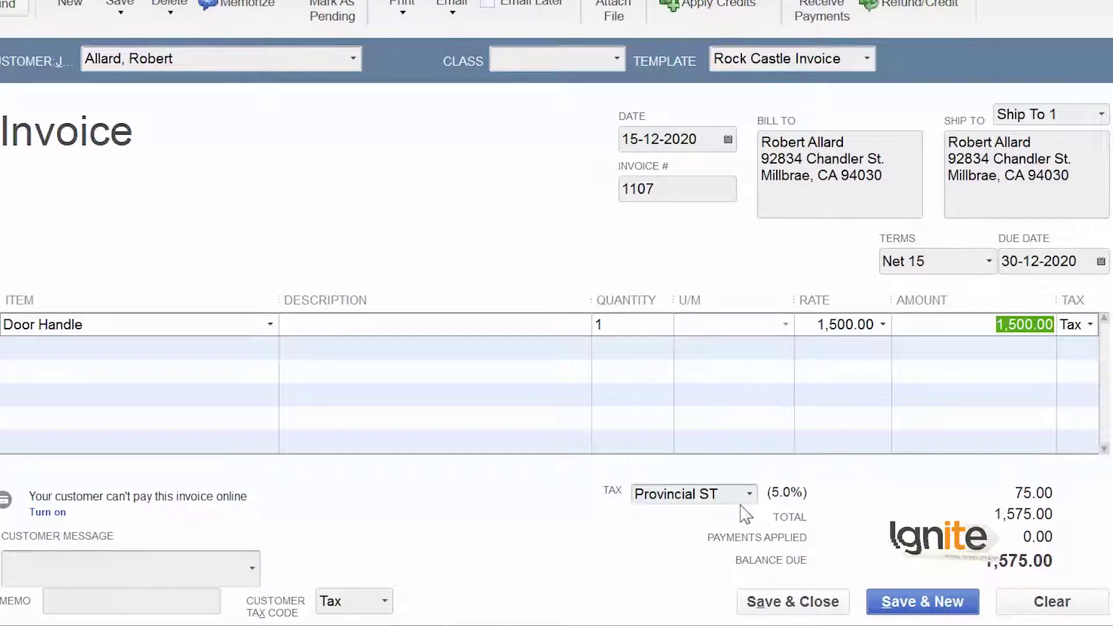
pyautogui.click(819, 603)
pyautogui.click(595, 190)
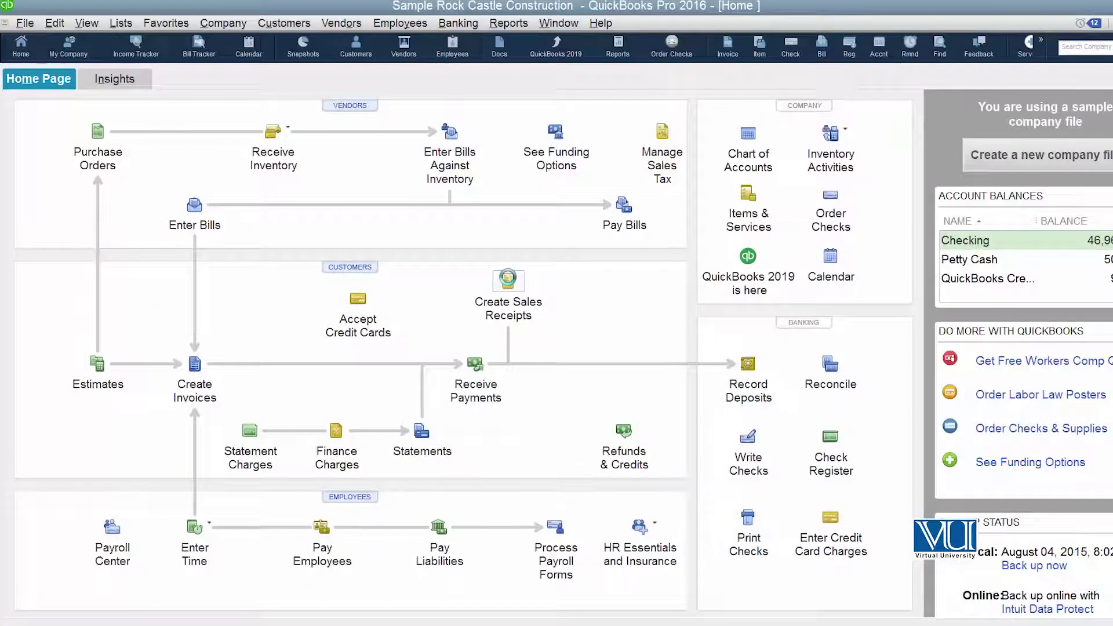
# Create a new invoice for the first listed customer's Remodel Bathroom job.
pyautogui.click(194, 394)
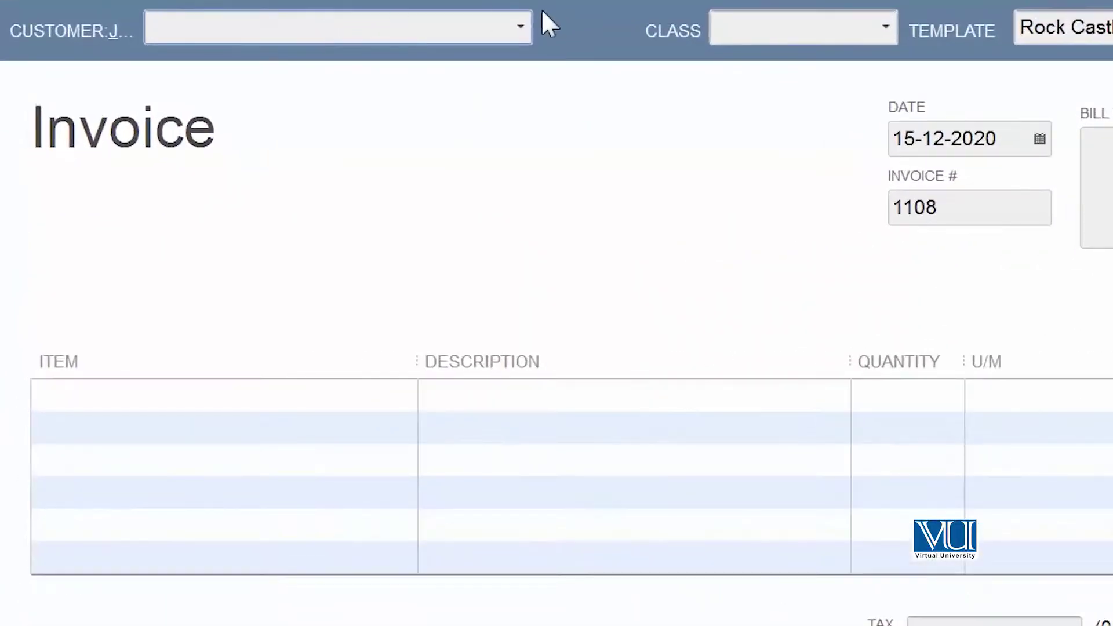
pyautogui.click(529, 28)
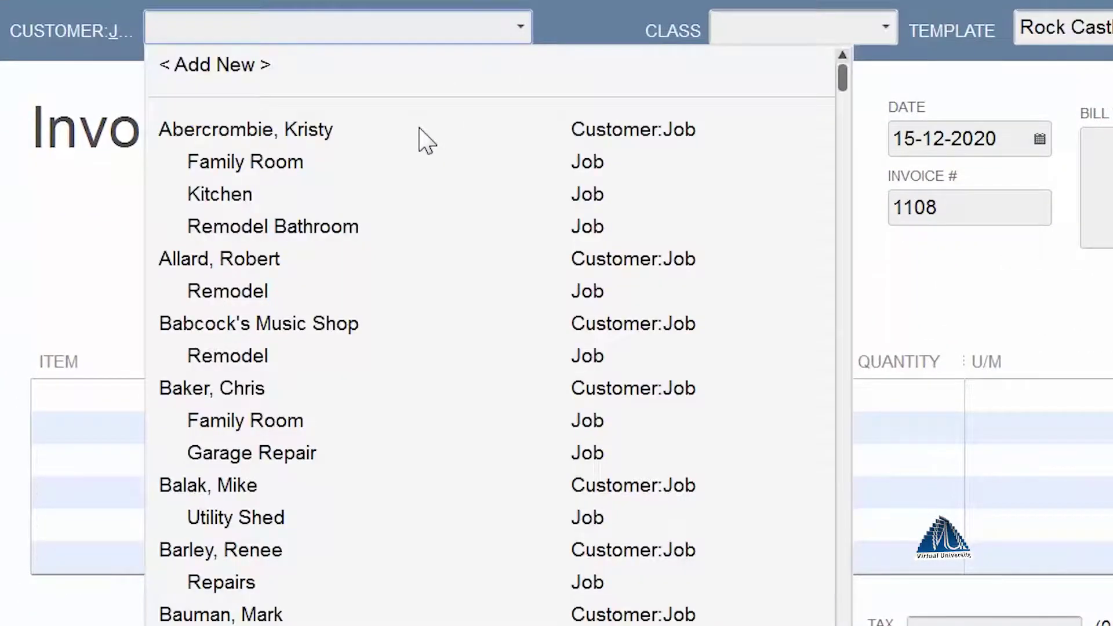
pyautogui.click(423, 224)
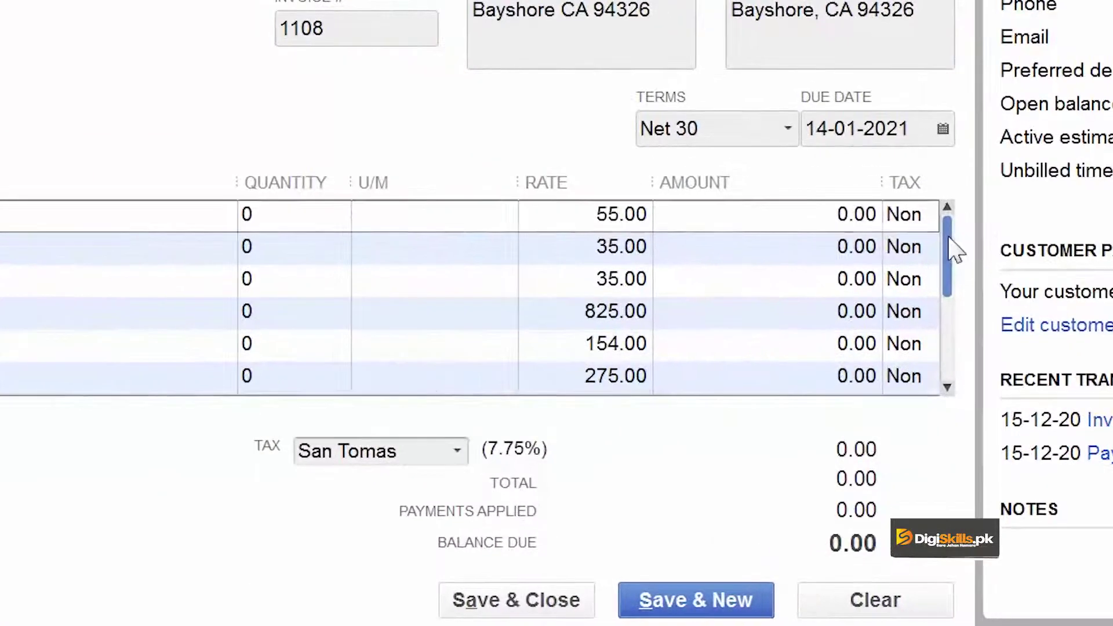
# Set the quantities of the invoice's first six lines to 1, 2, 1, 2, 1 and 1.
pyautogui.moveTo(1101, 345); pyautogui.dragTo(1112, 418)
pyautogui.moveTo(948, 339); pyautogui.dragTo(943, 220)
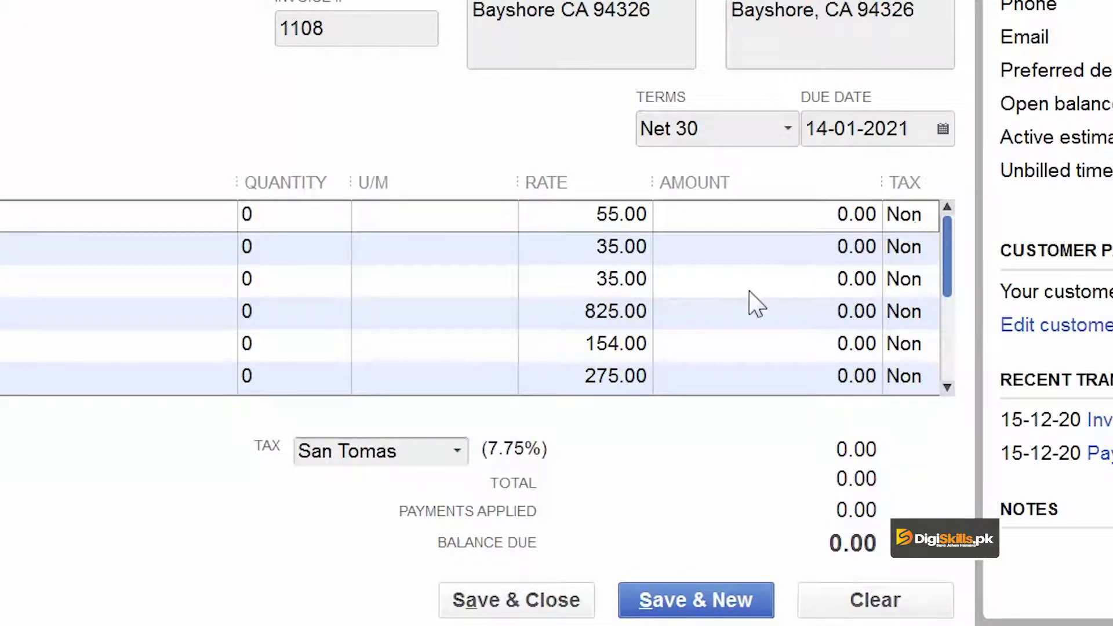
pyautogui.click(288, 217)
pyautogui.write('1')
pyautogui.click(271, 246)
pyautogui.write('2')
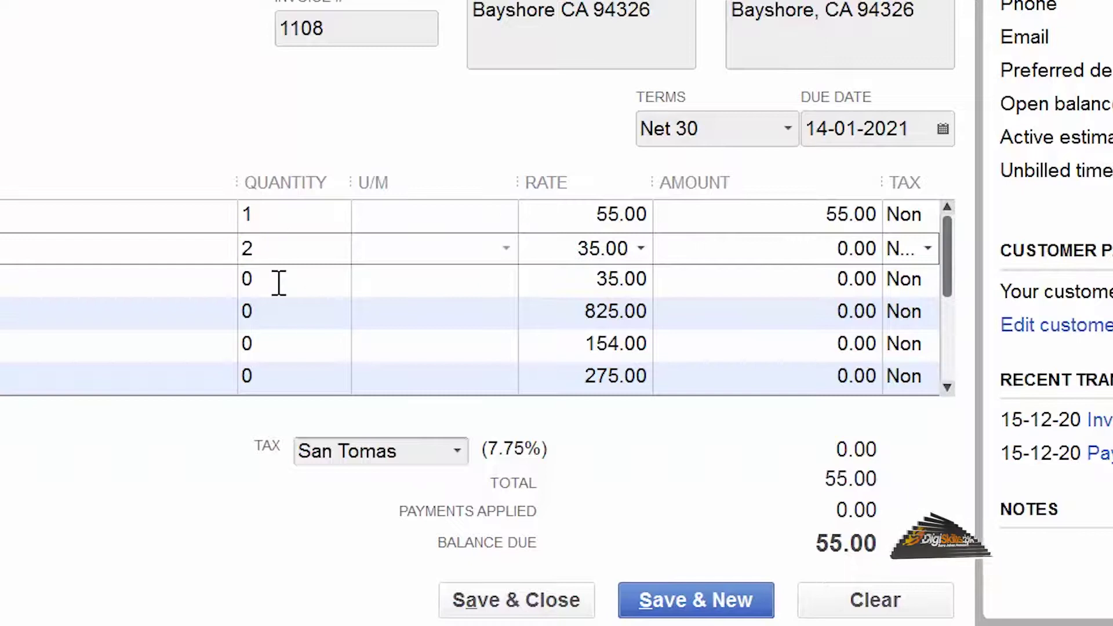
pyautogui.click(278, 281)
pyautogui.write('1')
pyautogui.click(263, 313)
pyautogui.write('2')
pyautogui.click(264, 344)
pyautogui.write('1')
pyautogui.click(306, 376)
pyautogui.write('1')
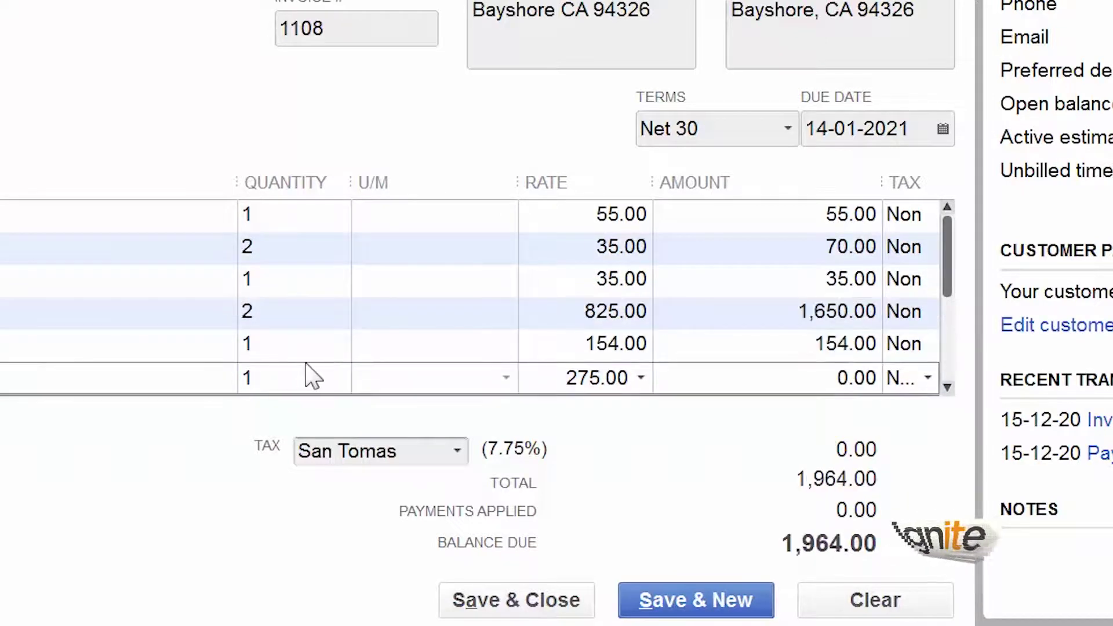
pyautogui.press('Tab')
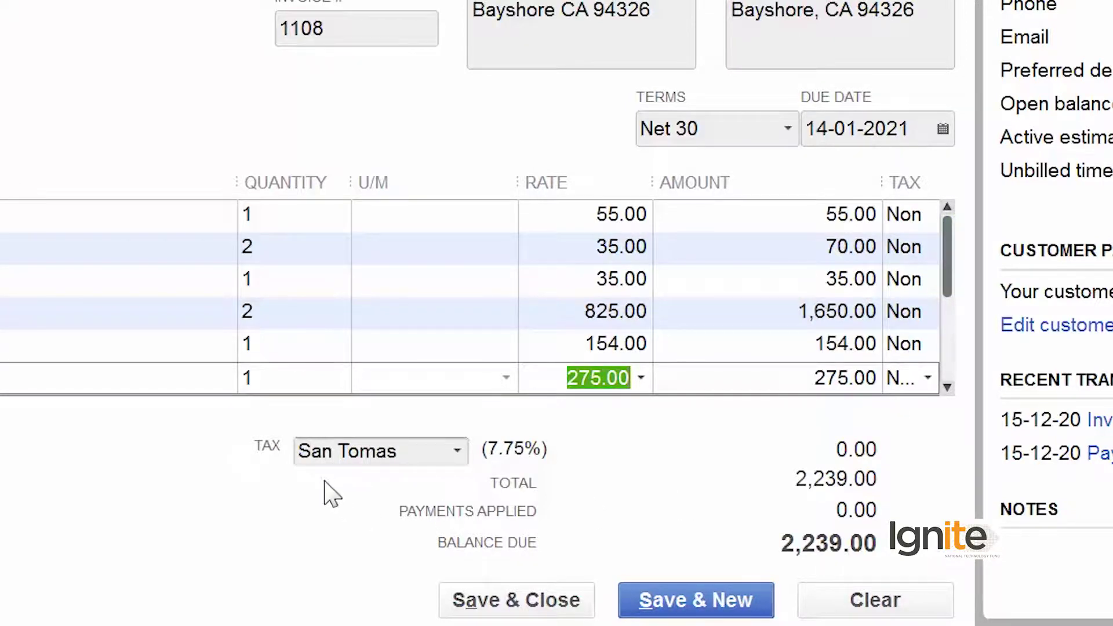
# Change the invoice's sales tax item to Provincial ST.
pyautogui.click(457, 451)
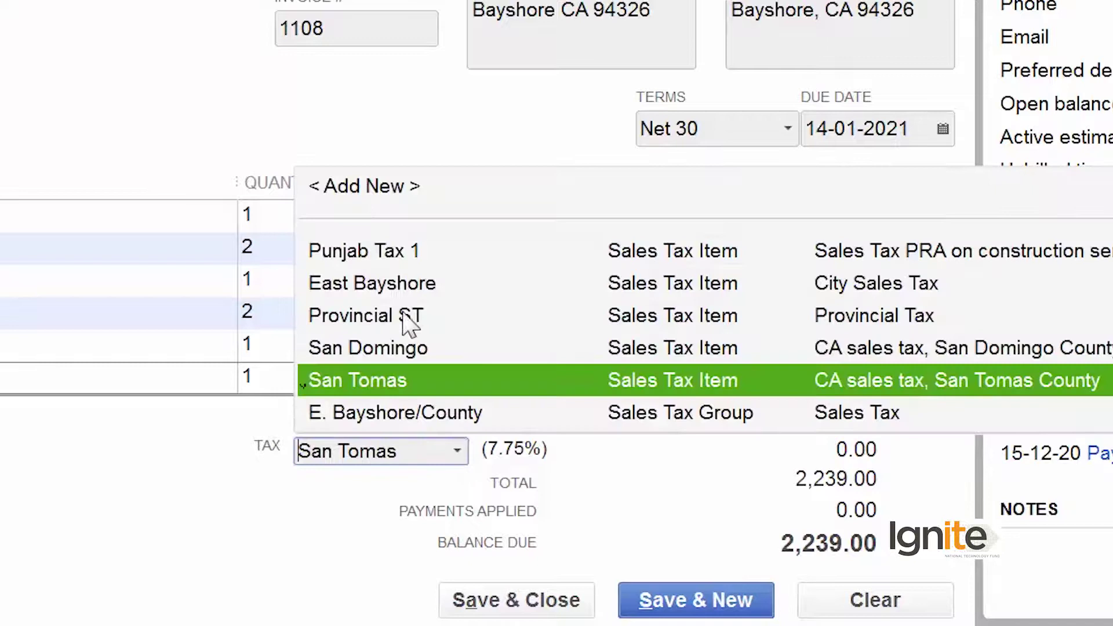
pyautogui.click(422, 317)
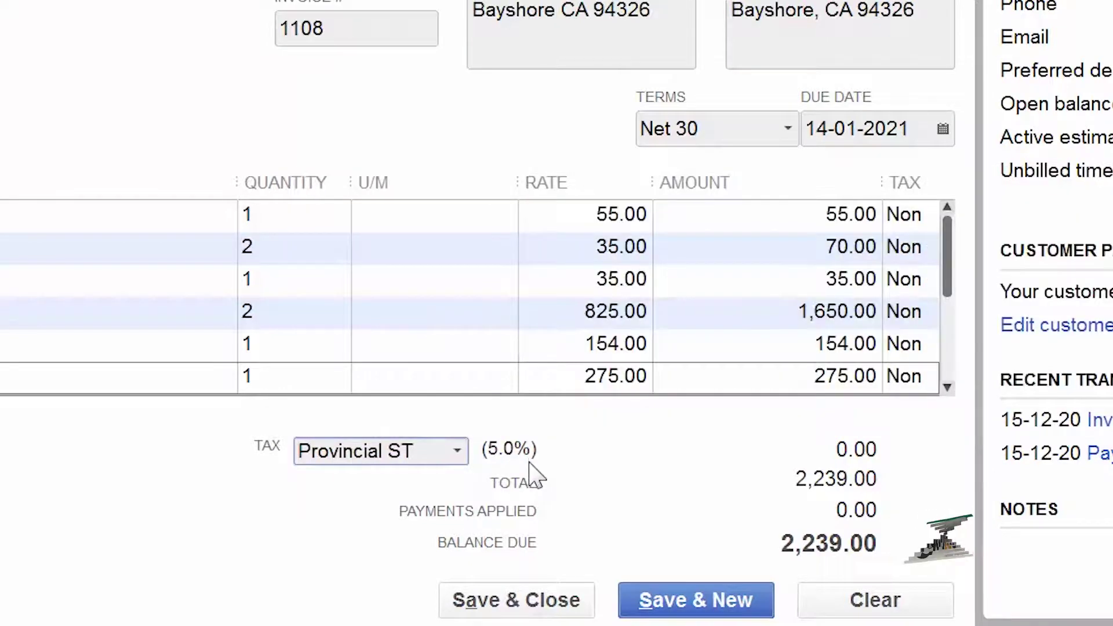